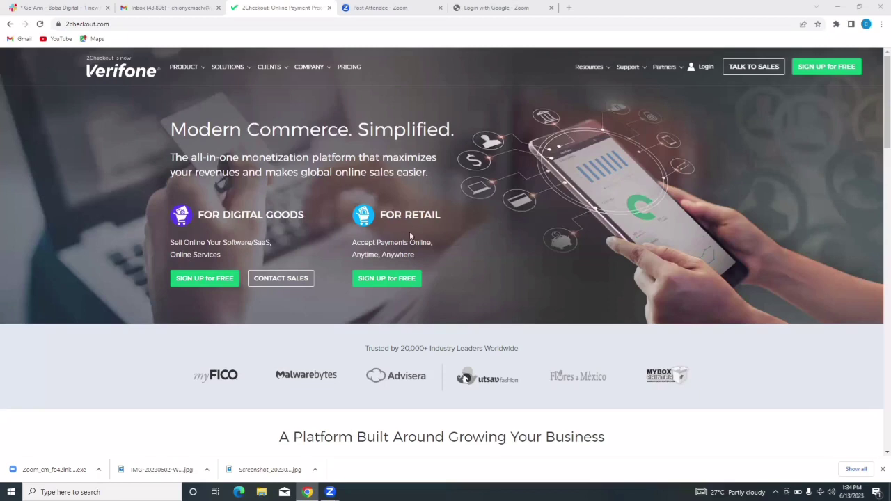
# Open the free retail sign-up form and enter the seller's first and last name.
pyautogui.click(399, 280)
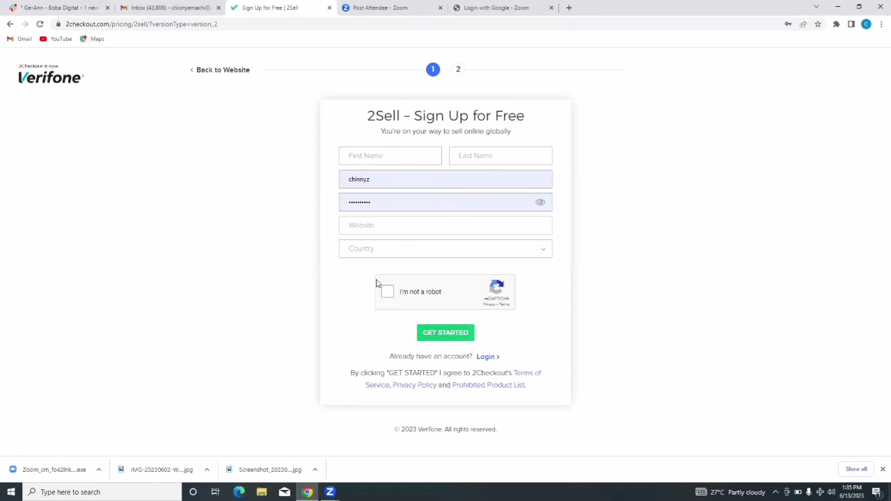
pyautogui.click(382, 158)
pyautogui.write('Ch')
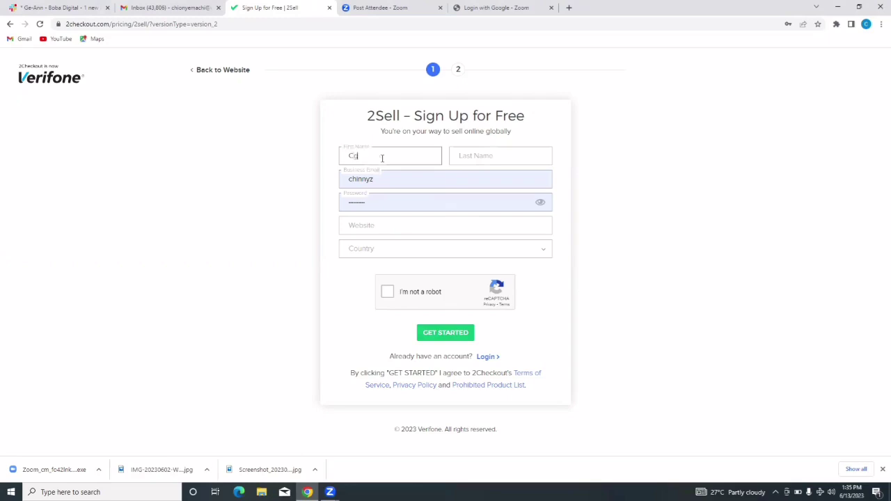
pyautogui.press('BackSpace')
pyautogui.click(466, 156)
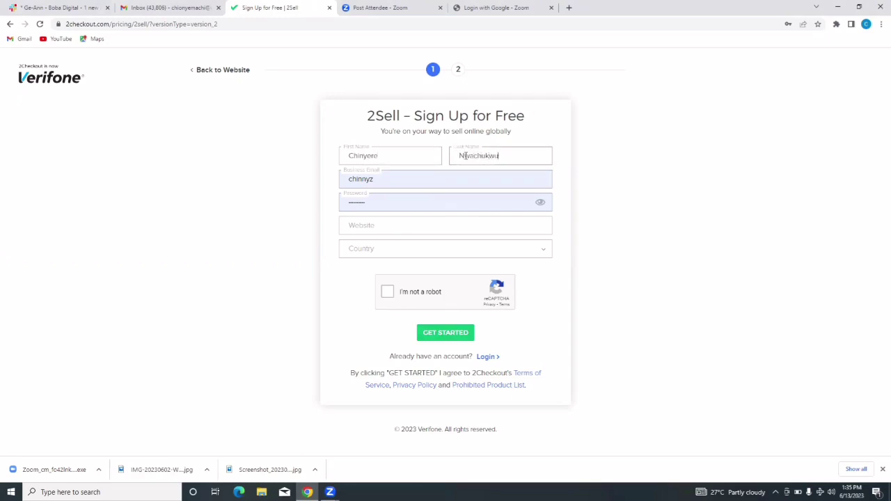
# Replace the autofilled business email and password with the seller's own email and a new password.
pyautogui.click(390, 185)
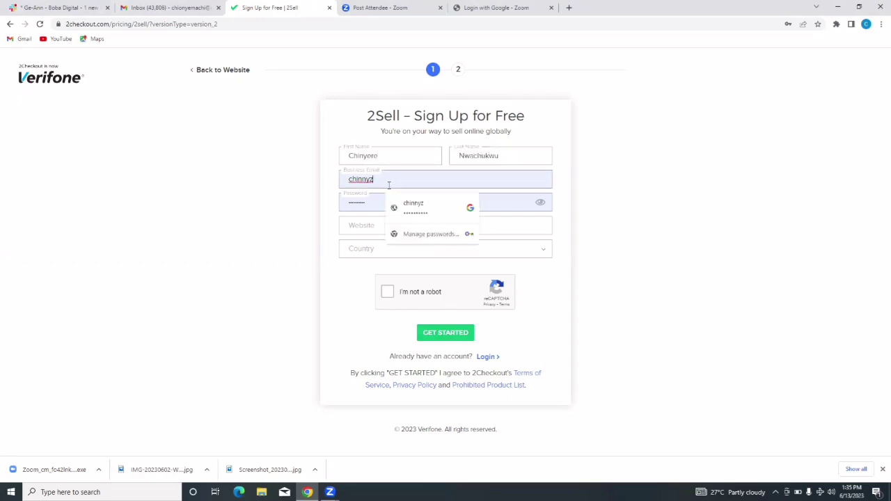
pyautogui.press('BackSpace')
pyautogui.press('BackSpace')
pyautogui.press('BackSpace')
pyautogui.press('BackSpace')
pyautogui.press('BackSpace')
pyautogui.press('BackSpace')
pyautogui.press('BackSpace')
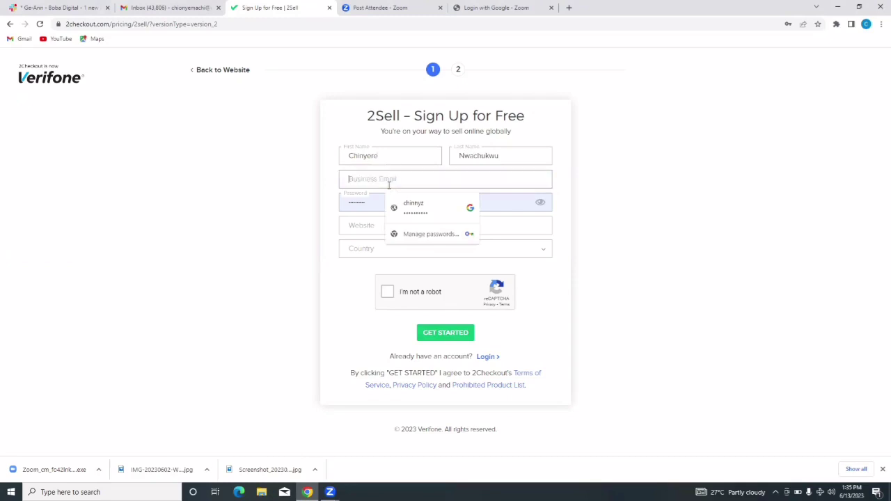
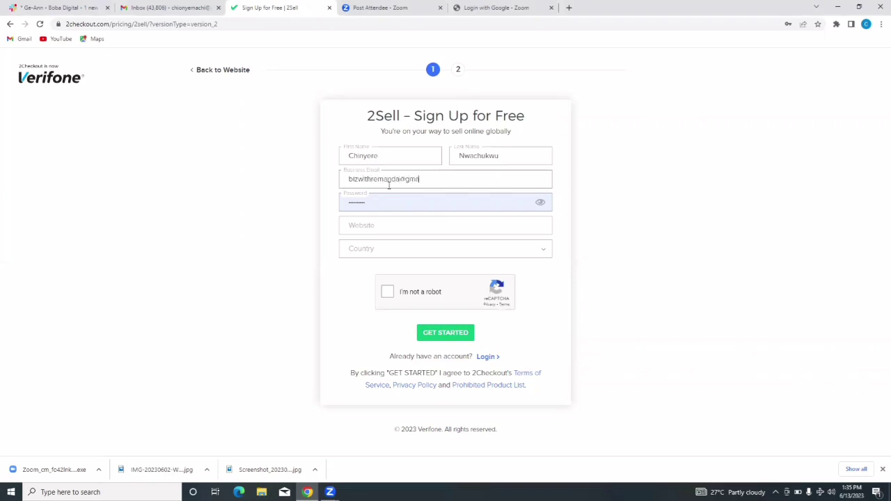
pyautogui.click(404, 202)
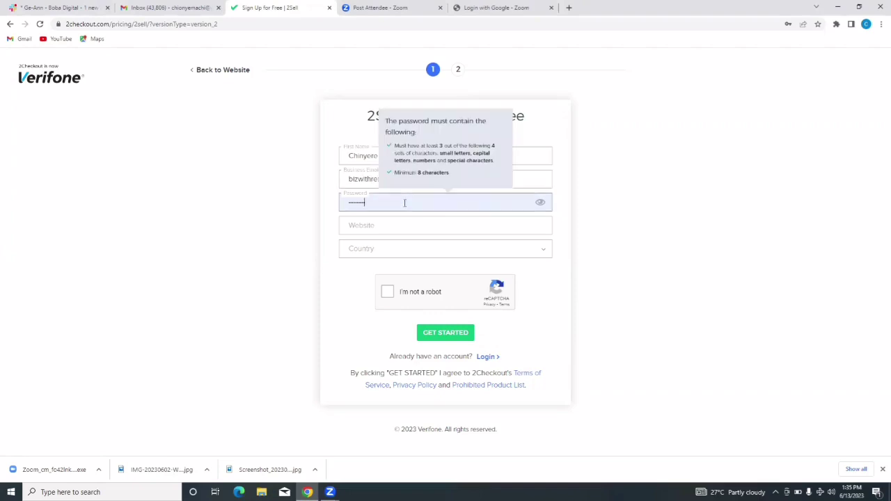
pyautogui.hotkey('ctrl', 'a')
pyautogui.press('BackSpace')
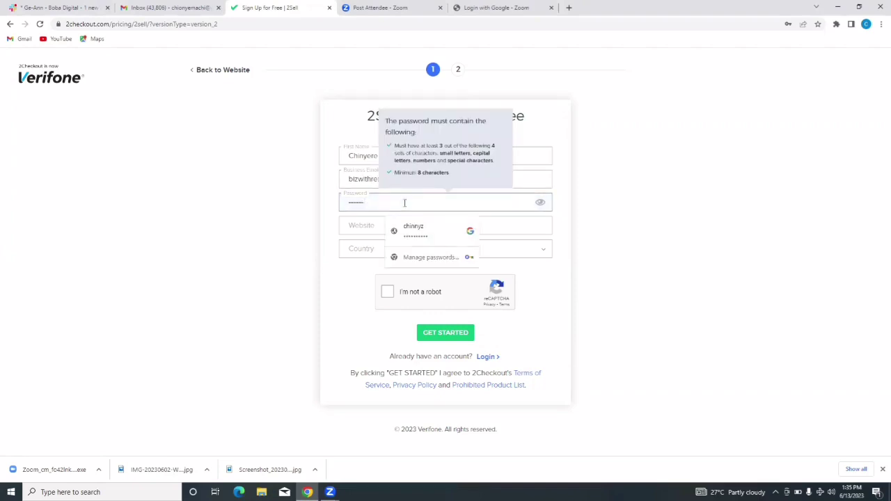
pyautogui.write('•')
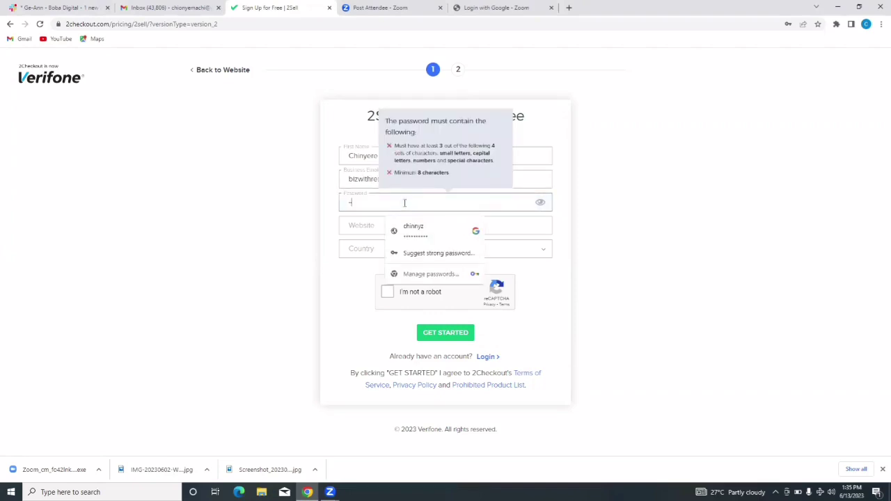
pyautogui.write('••')
# Enter the business website URL in the Website field.
pyautogui.click(632, 233)
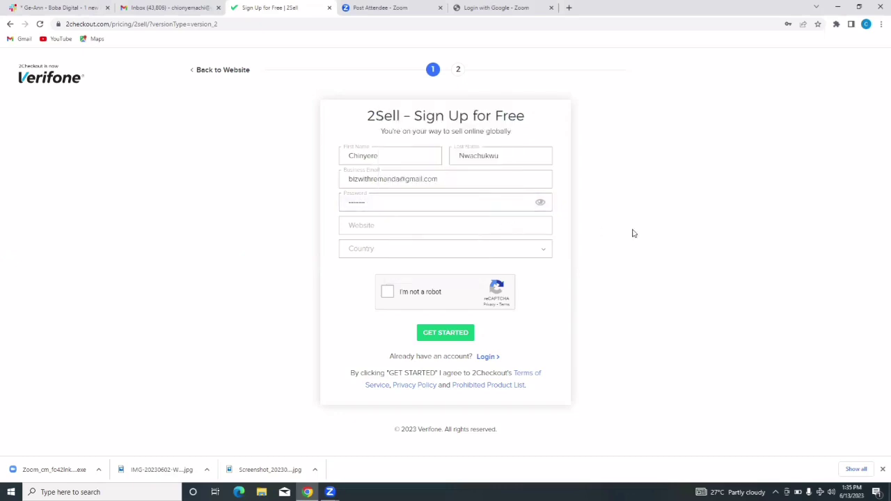
pyautogui.click(377, 229)
pyautogui.write('www')
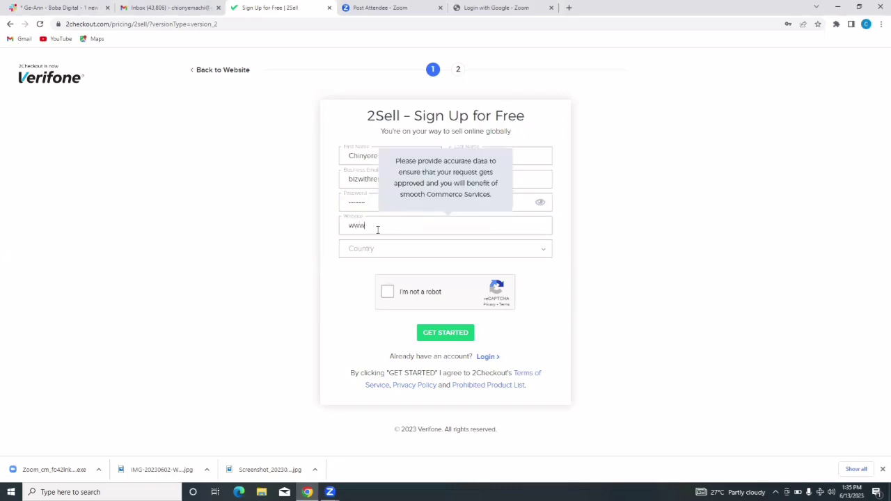
pyautogui.write('.remandabizacademy.com')
# Set the Country to Nigeria.
pyautogui.click(425, 255)
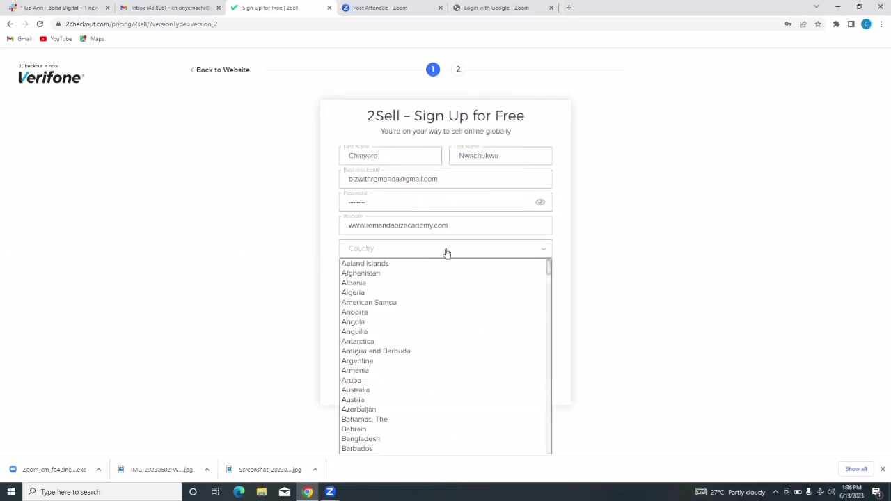
pyautogui.moveTo(549, 272); pyautogui.dragTo(542, 374)
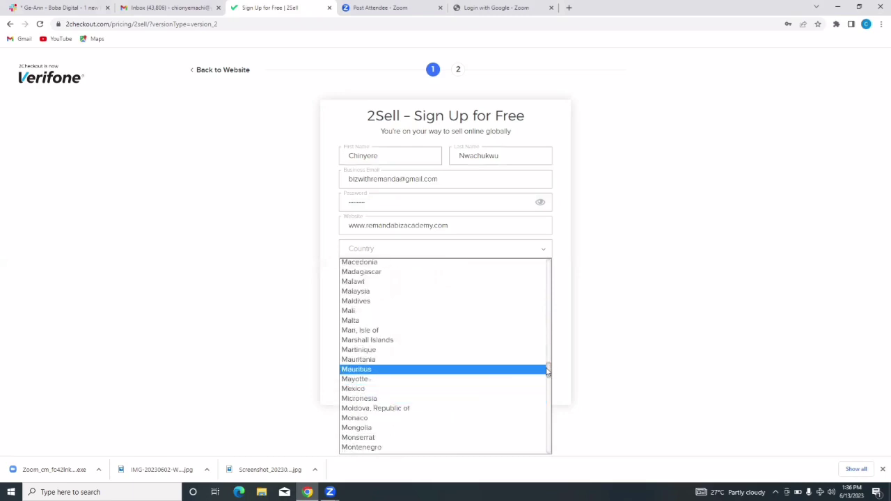
pyautogui.moveTo(547, 372); pyautogui.dragTo(548, 388)
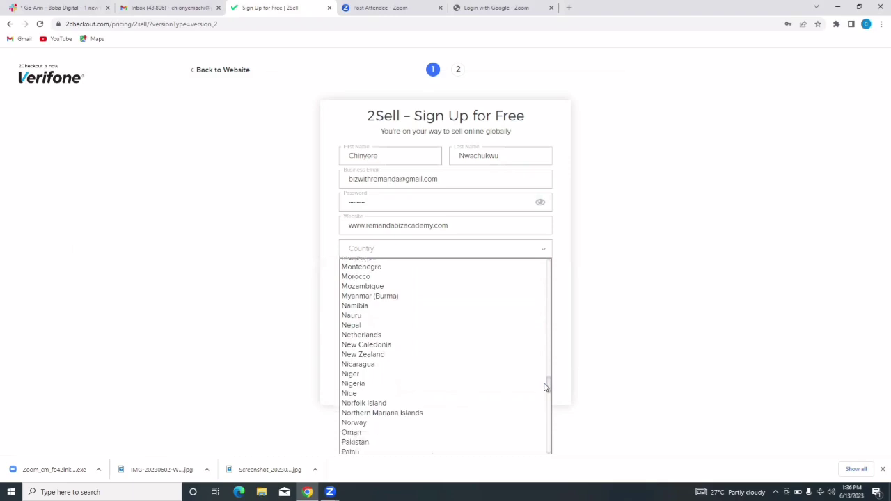
pyautogui.click(460, 380)
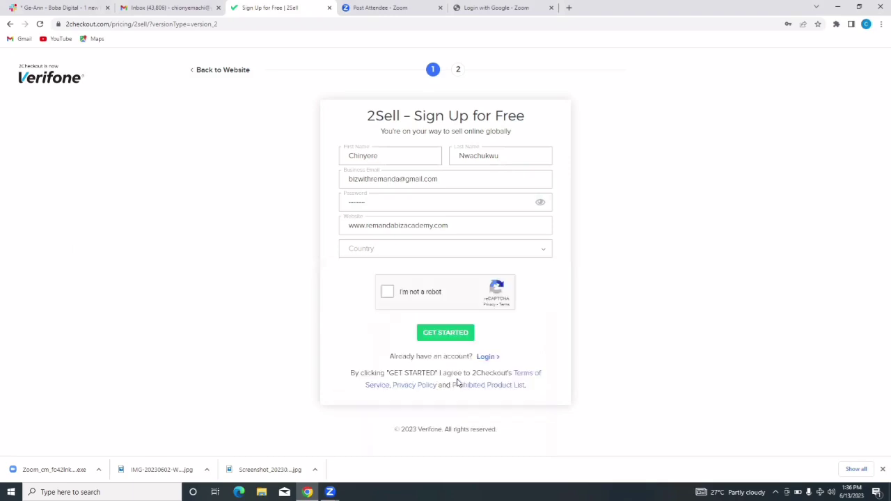
# Pass the reCAPTCHA check, submit with GET STARTED, and dismiss Chrome's save-password prompt.
pyautogui.click(386, 294)
pyautogui.click(448, 334)
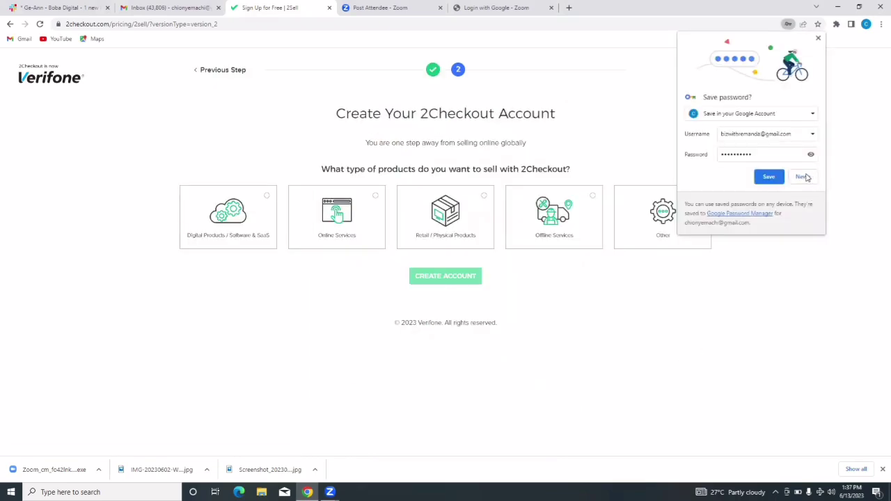
pyautogui.click(818, 39)
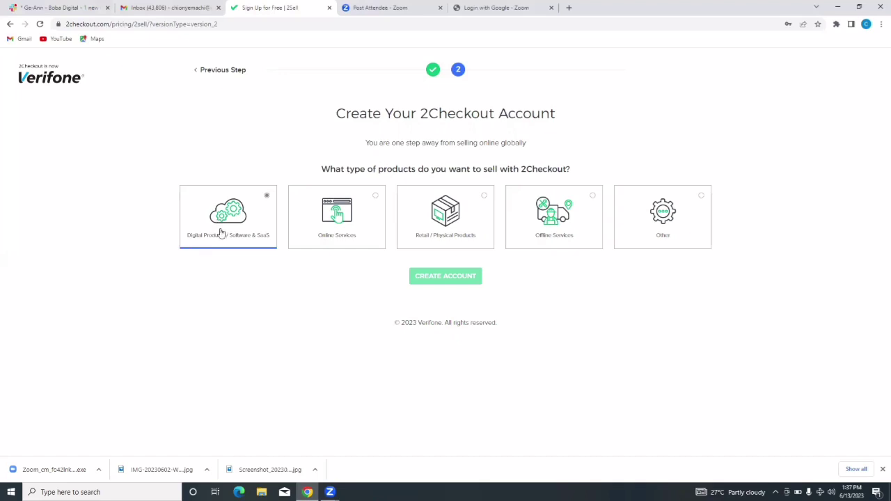
# Choose Digital Products / Software & SaaS, let 2Checkout handle sales taxes, and create the account.
pyautogui.click(221, 232)
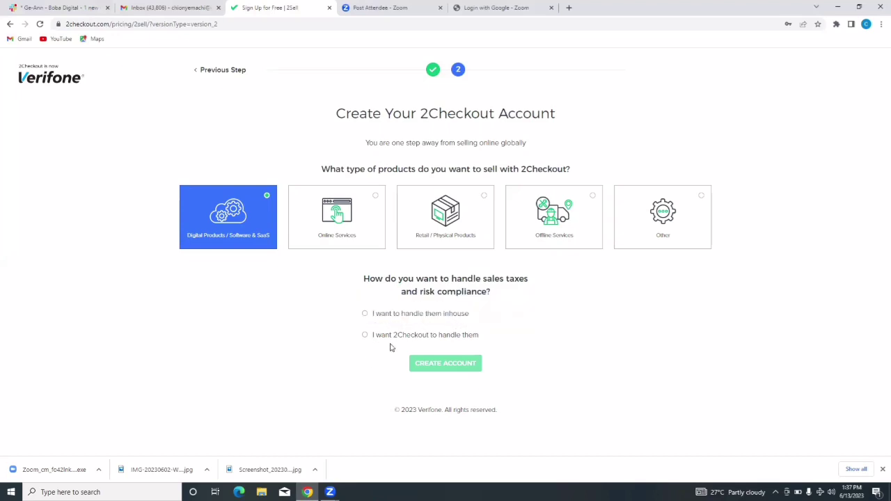
pyautogui.moveTo(437, 346)
pyautogui.click(365, 337)
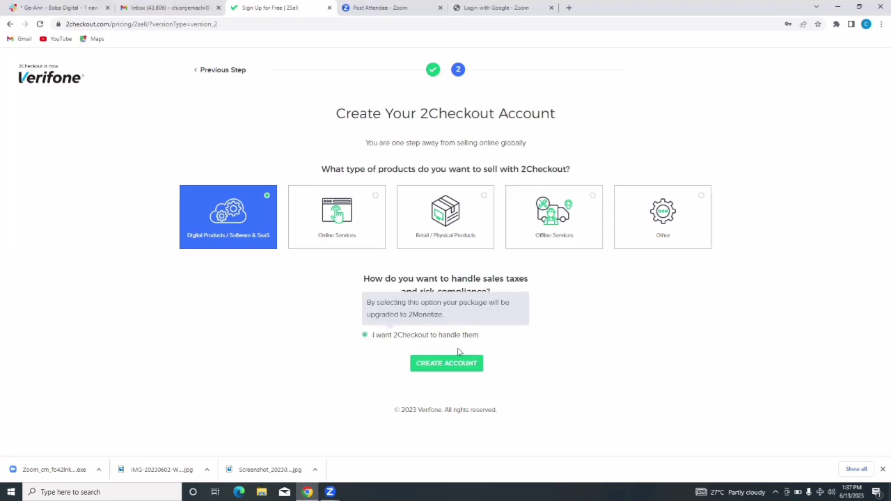
pyautogui.click(452, 364)
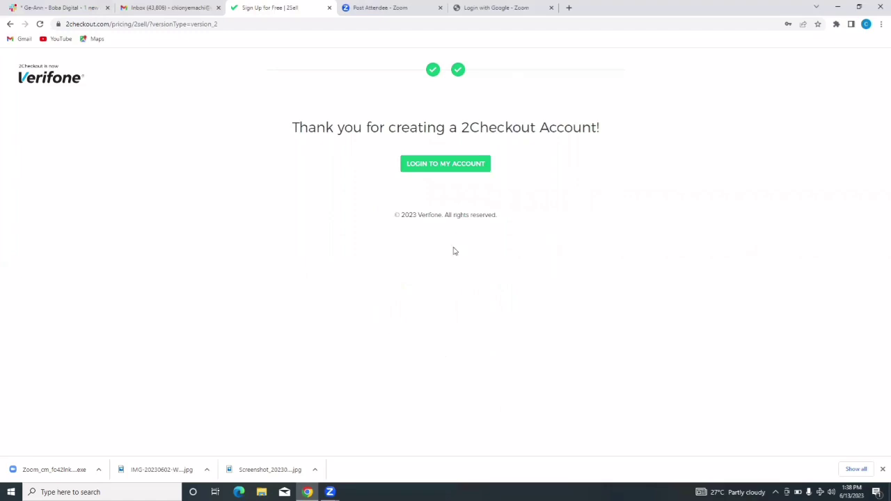
# Go to the sign-in page and expand the 'What is my username?' explanation.
pyautogui.click(438, 169)
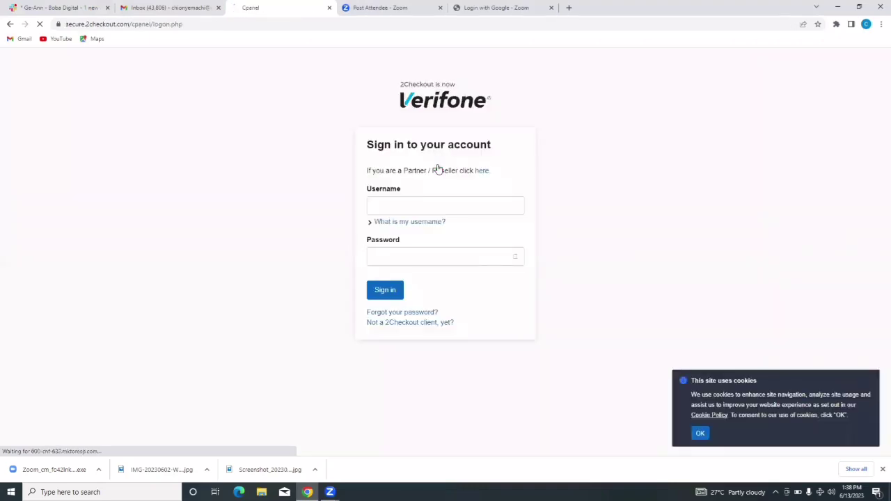
pyautogui.click(423, 224)
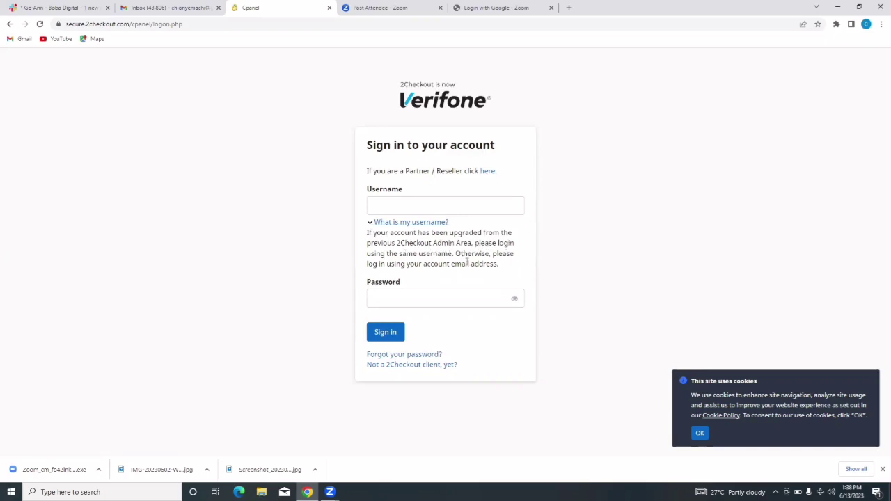
# Sign in using the business email as username and the account password.
pyautogui.click(443, 208)
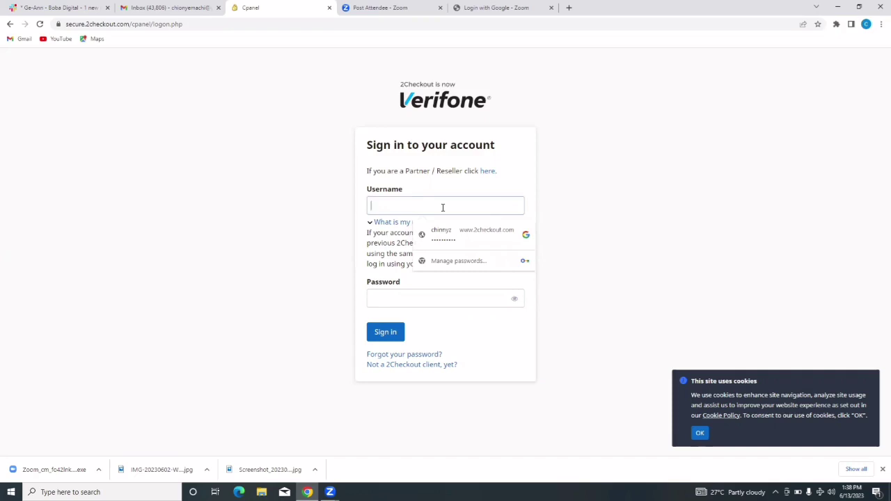
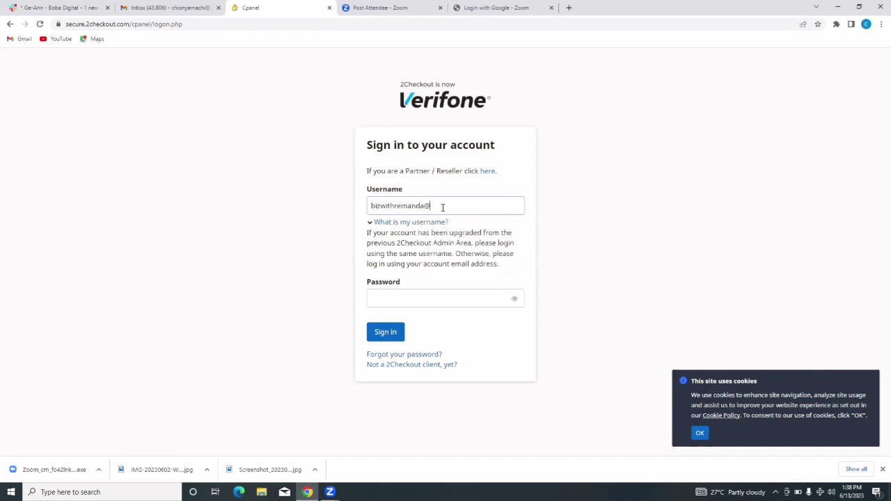
pyautogui.click(371, 225)
pyautogui.click(397, 260)
pyautogui.write('•')
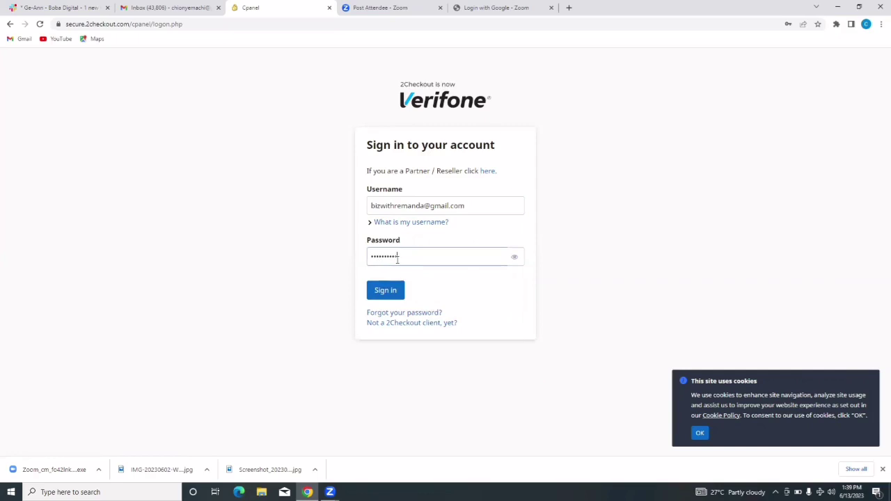
pyautogui.click(387, 292)
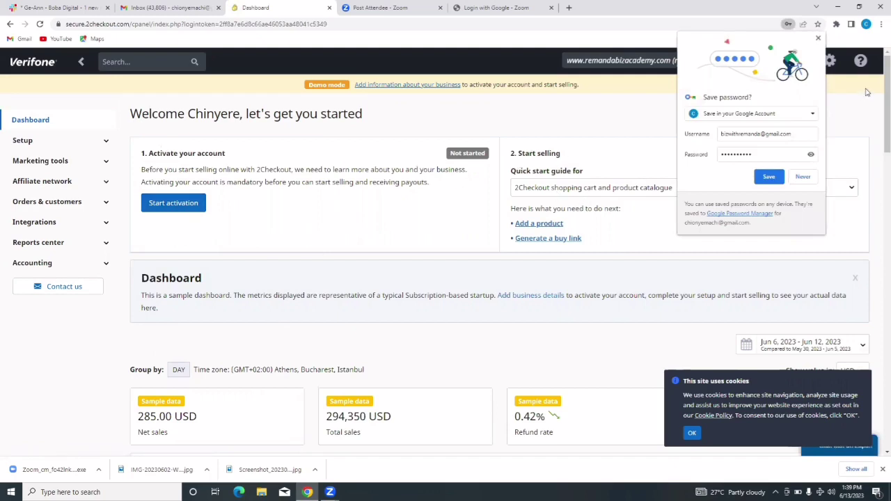
# Dismiss Chrome's save-password prompt and start the account activation wizard.
pyautogui.click(818, 40)
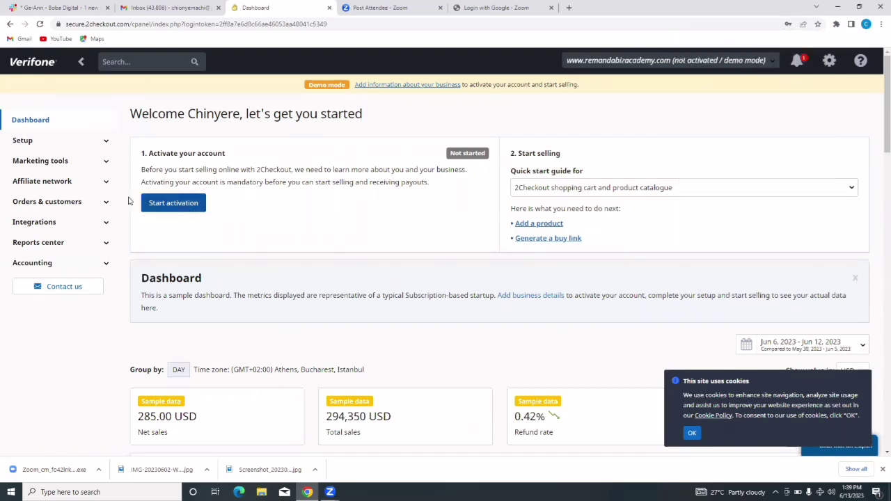
pyautogui.click(184, 208)
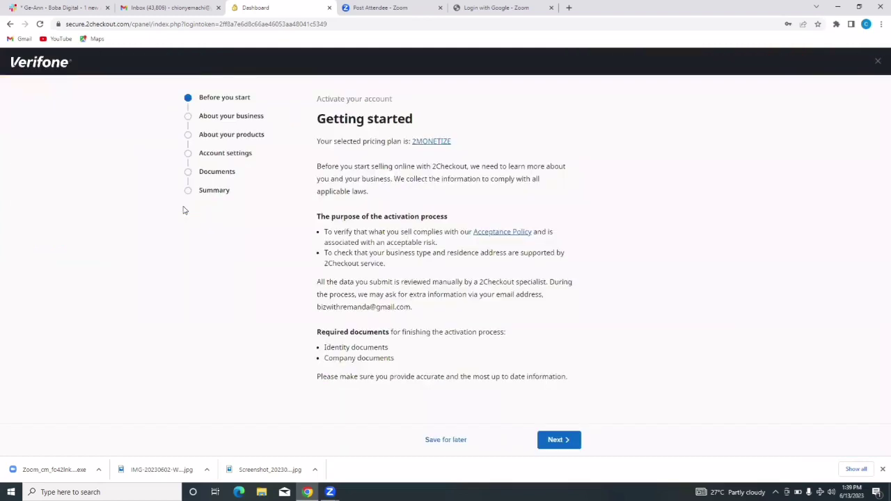
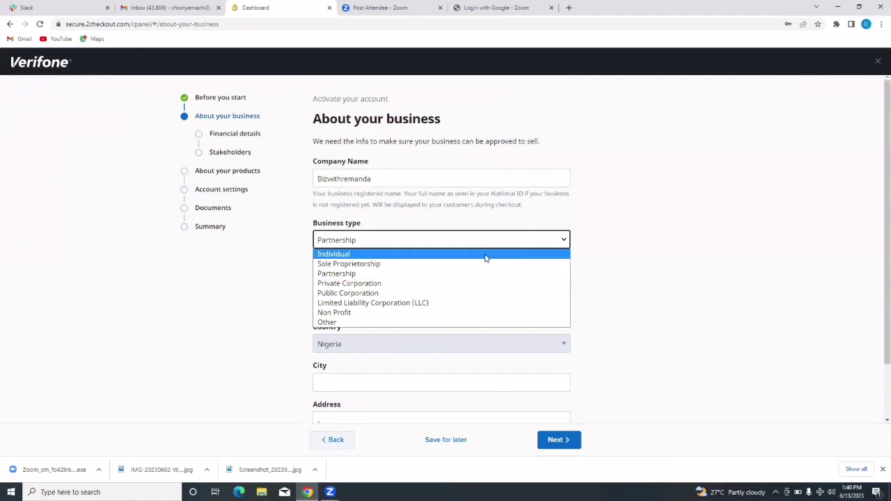
pyautogui.click(485, 255)
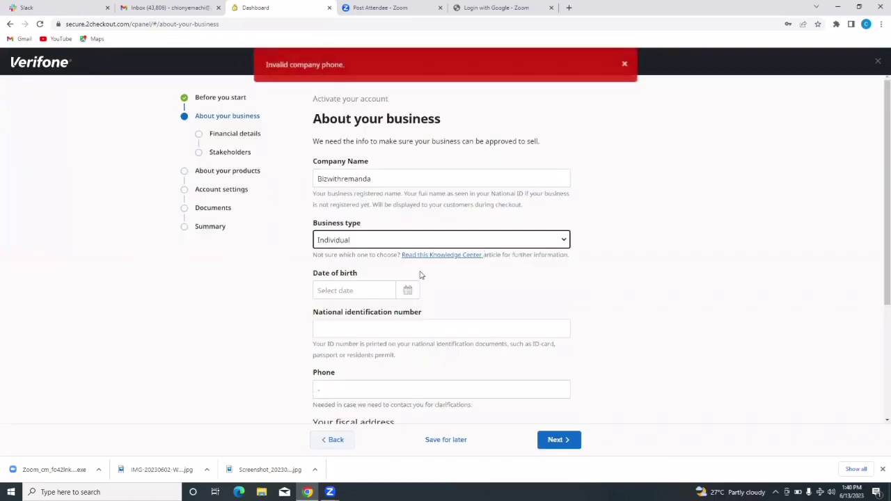
pyautogui.click(408, 291)
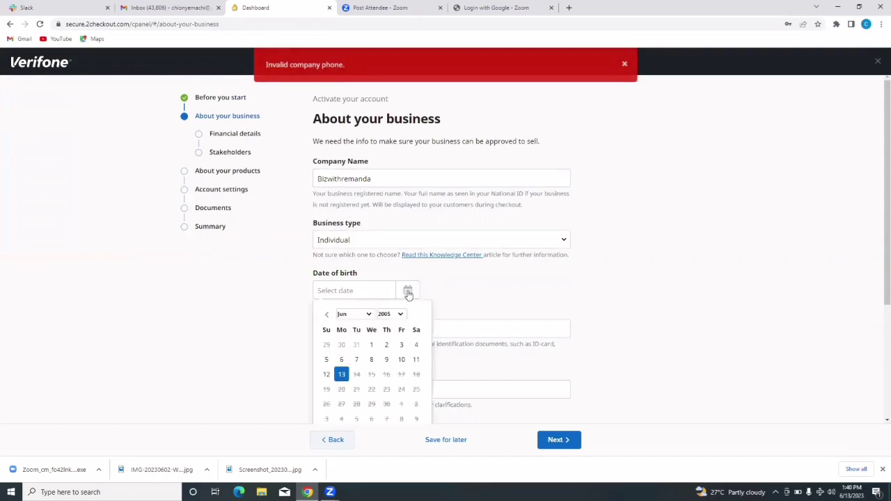
pyautogui.click(368, 315)
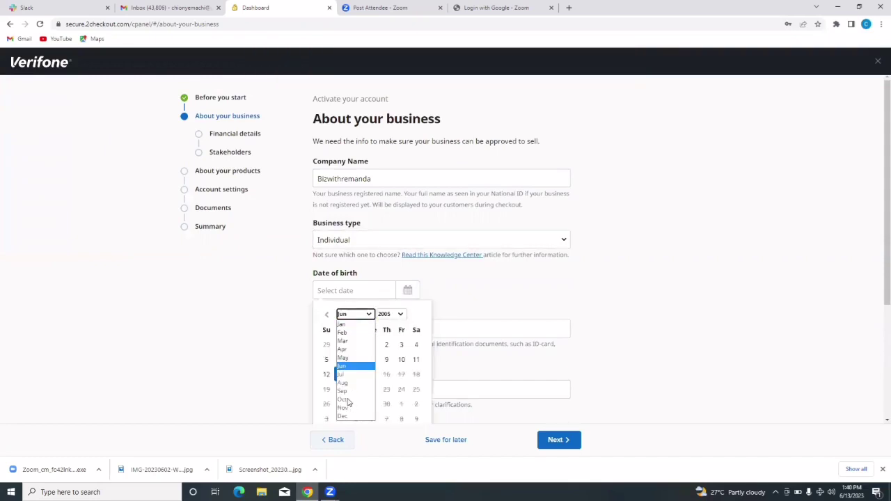
pyautogui.click(400, 315)
pyautogui.click(400, 315)
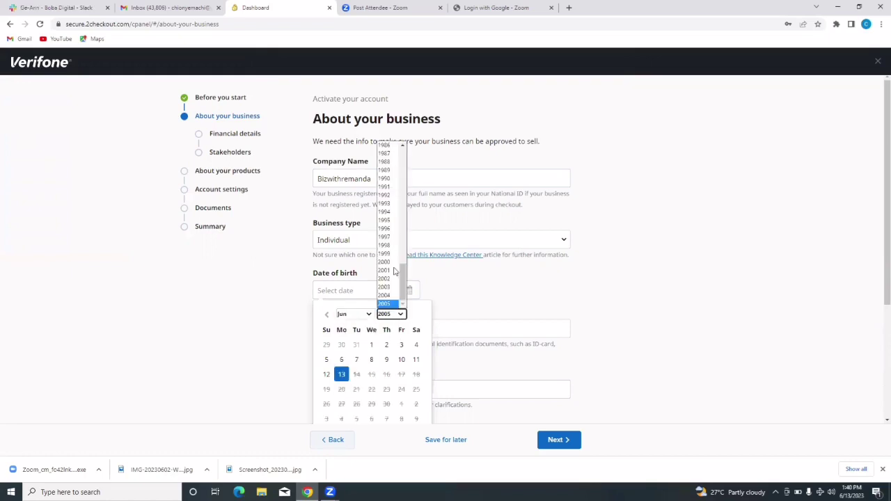
pyautogui.click(385, 155)
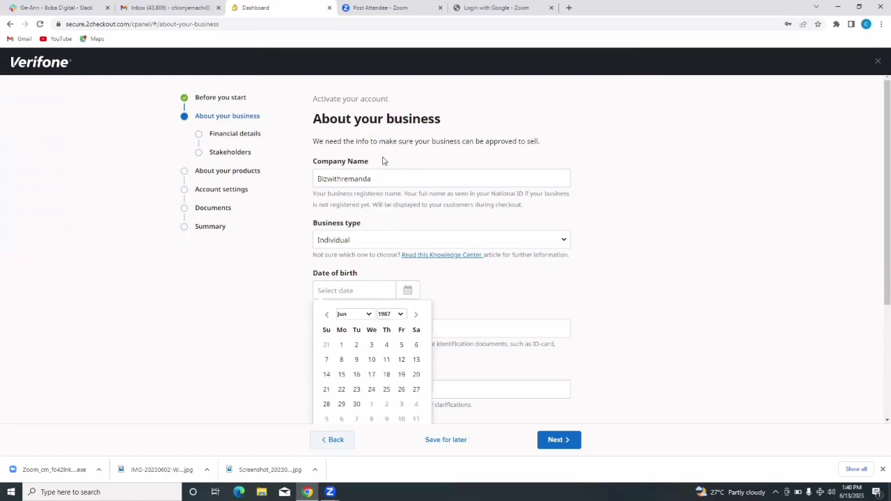
pyautogui.click(367, 315)
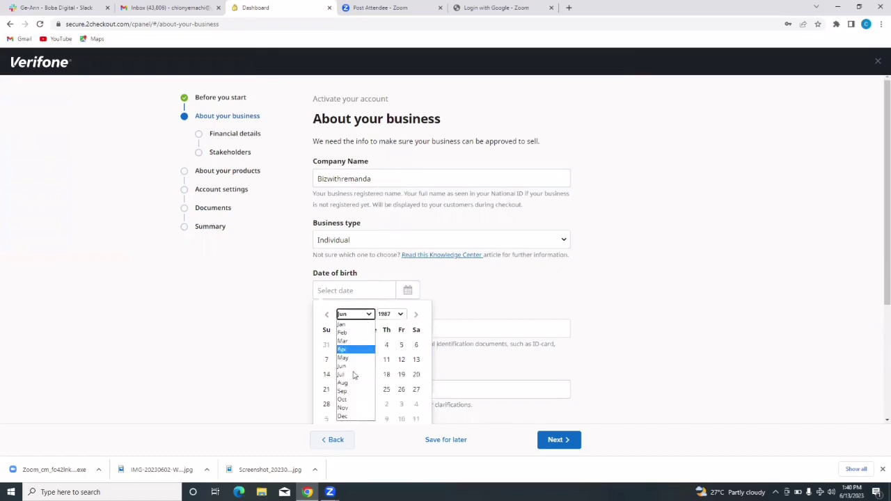
pyautogui.click(355, 400)
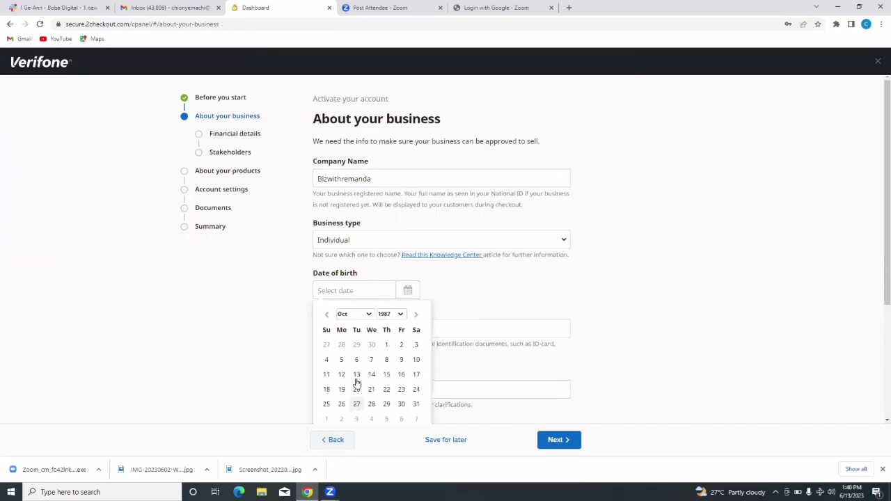
pyautogui.click(371, 361)
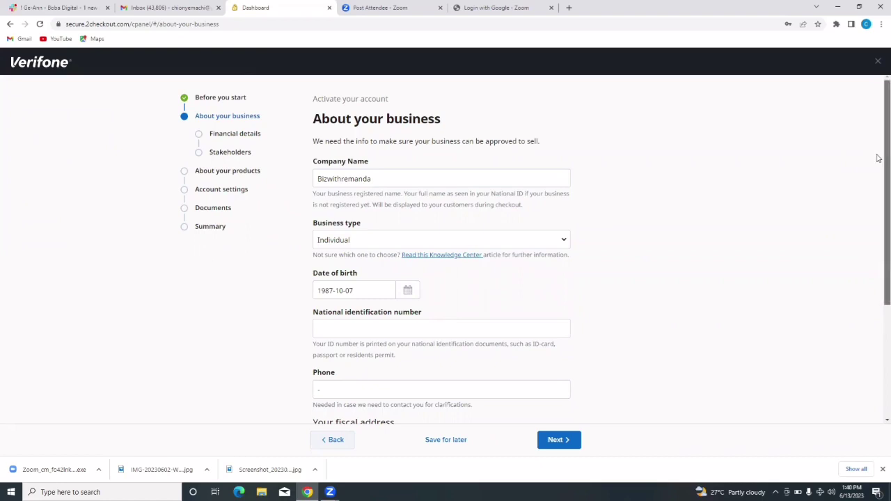
pyautogui.moveTo(879, 159); pyautogui.dragTo(879, 178)
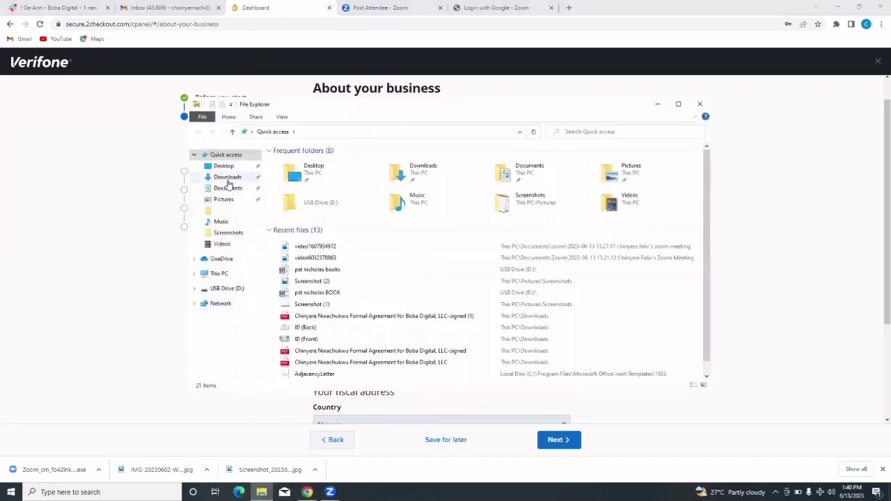
pyautogui.click(228, 180)
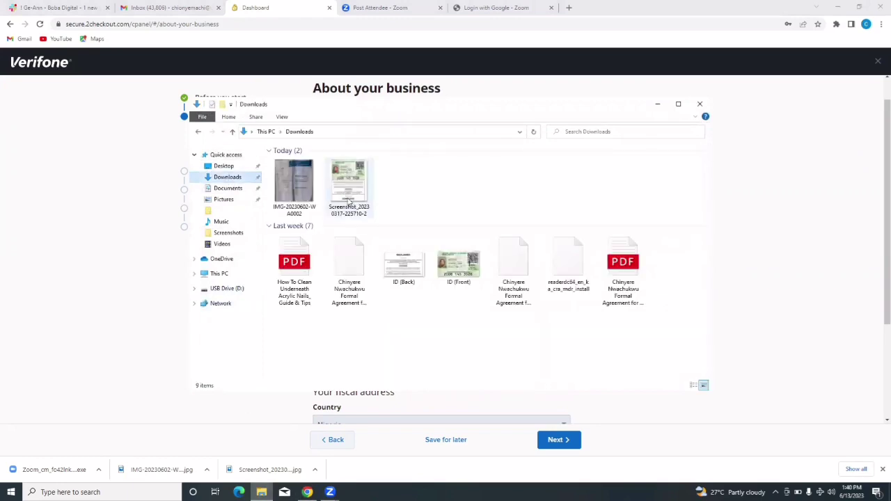
pyautogui.click(443, 264)
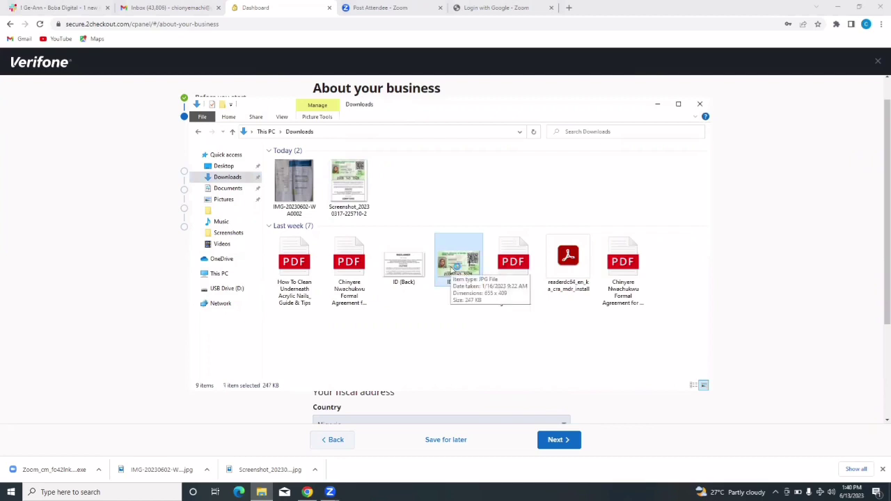
pyautogui.doubleClick(451, 271)
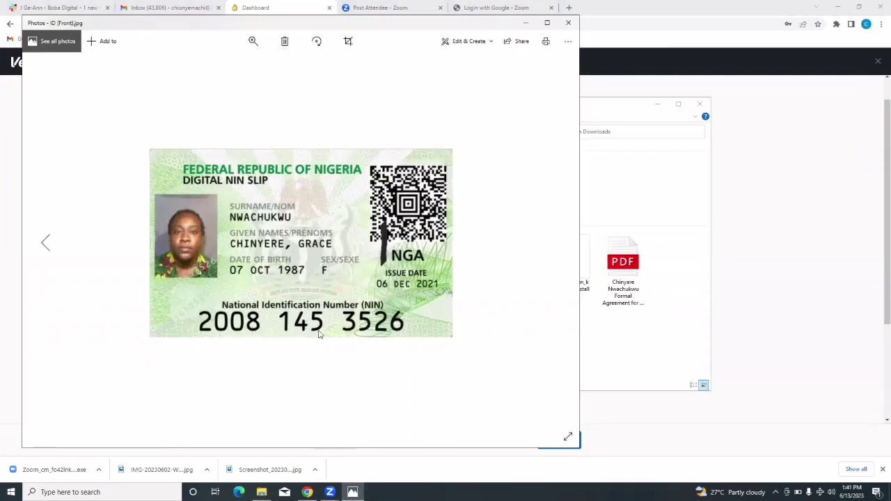
pyautogui.click(568, 25)
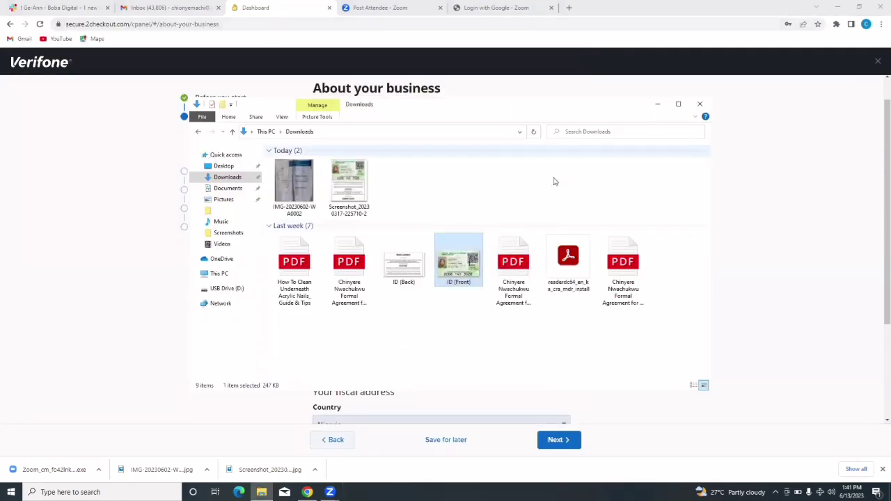
pyautogui.click(699, 106)
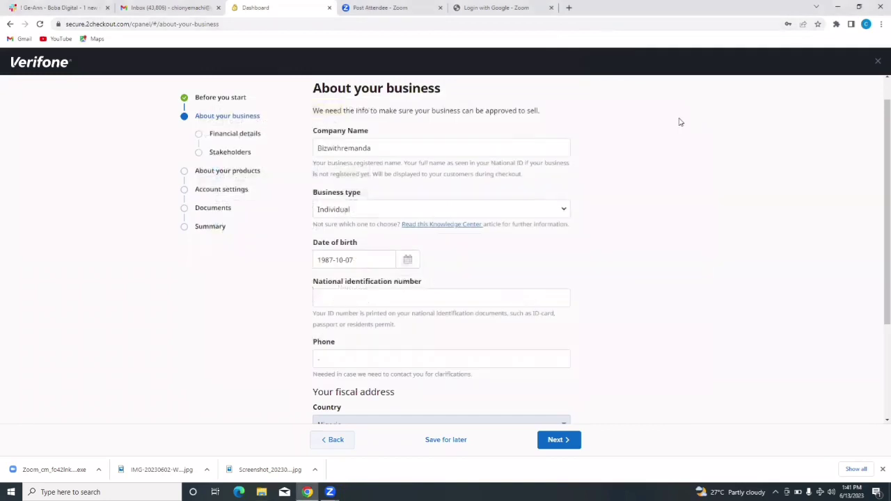
# Enter the national identification number and the phone number with its country code.
pyautogui.click(362, 301)
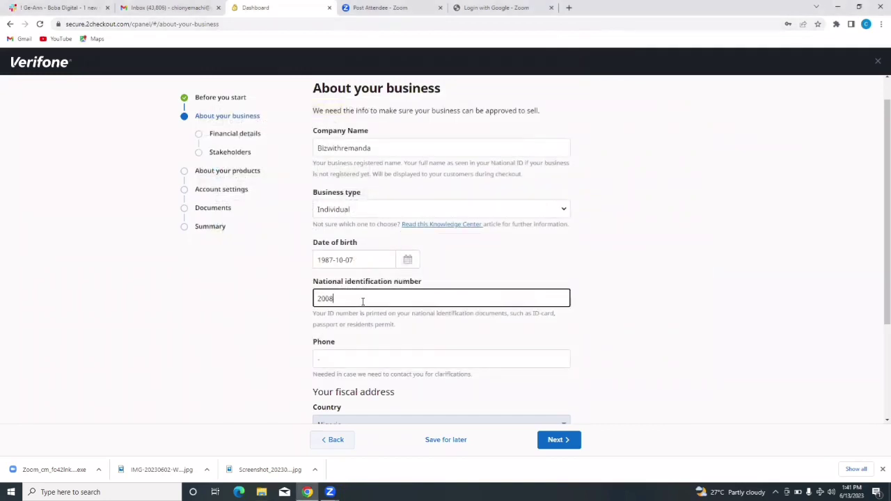
pyautogui.click(371, 358)
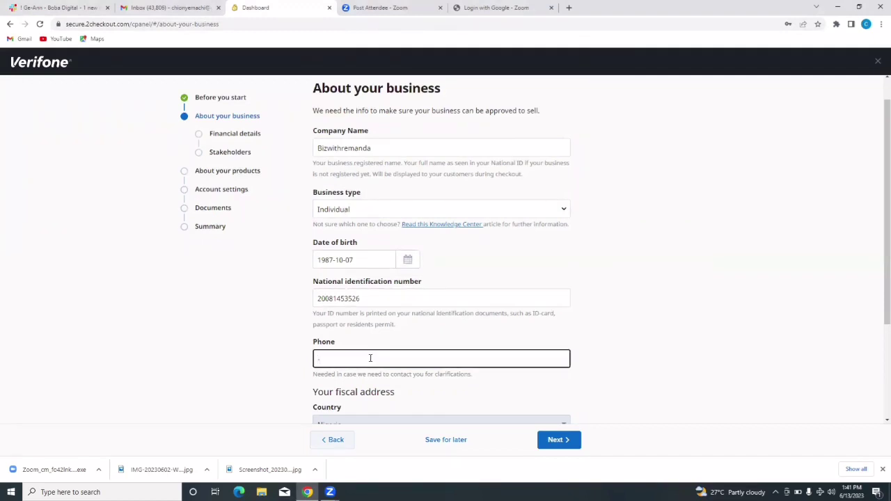
pyautogui.write('+')
pyautogui.press('BackSpace')
# Fill in the fiscal City, street Address and ZIP/Postal Code fields, correcting typos.
pyautogui.scroll(-1, 878, 212)
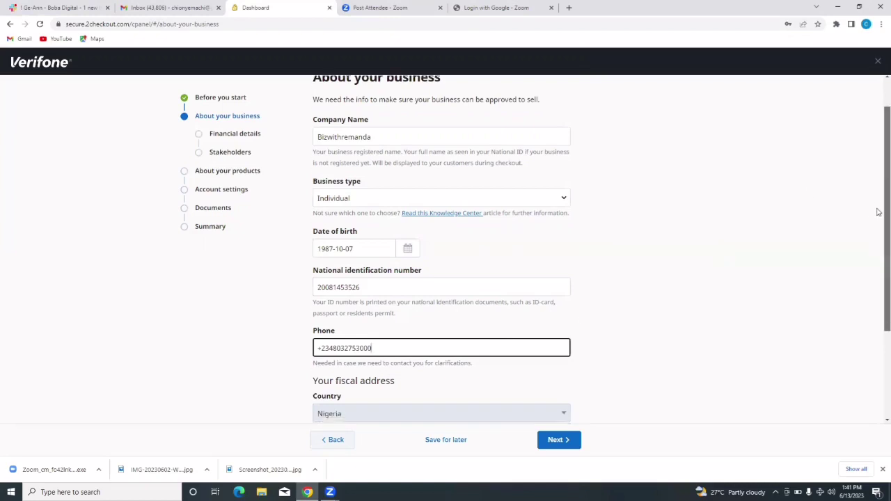
pyautogui.scroll(-3, 879, 216)
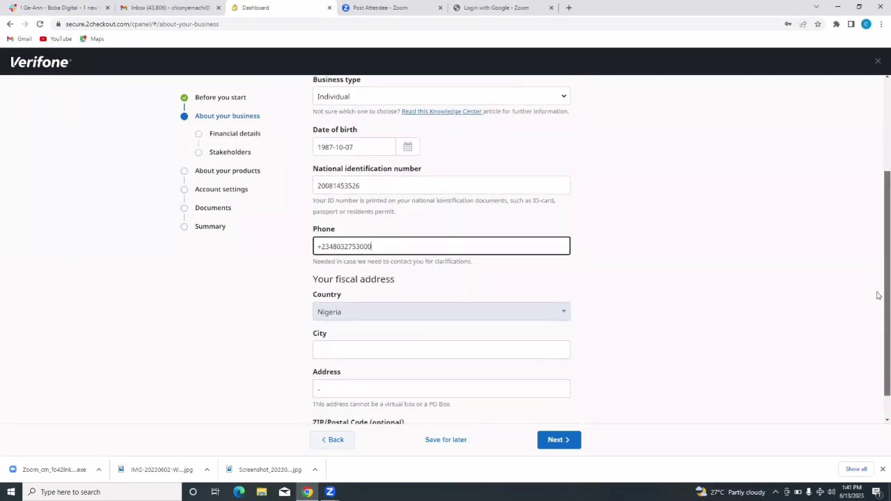
pyautogui.scroll(-1, 879, 300)
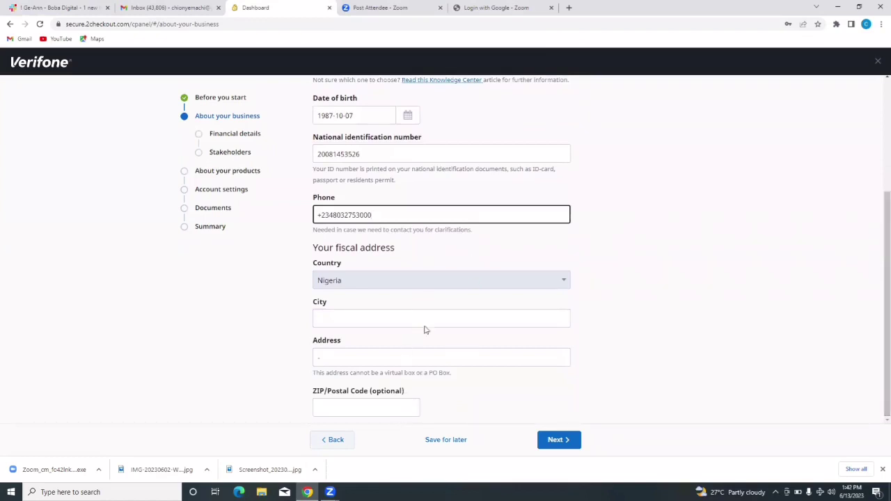
pyautogui.click(405, 318)
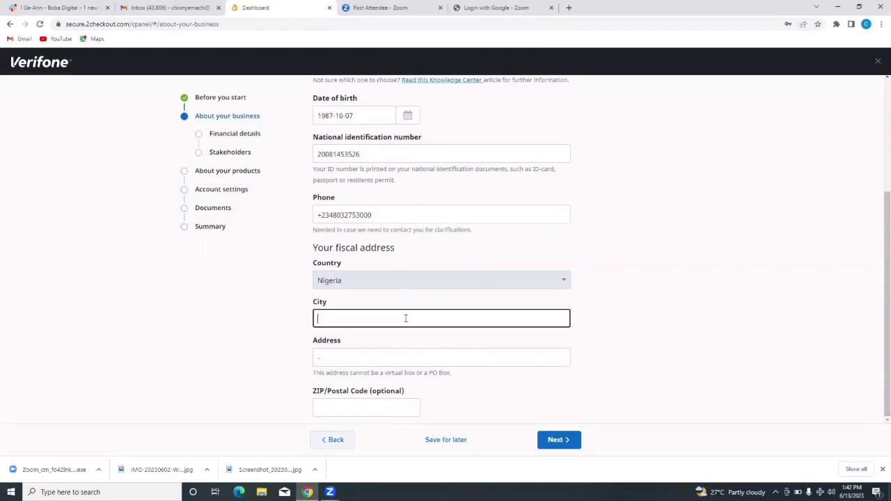
pyautogui.write('Aba')
pyautogui.click(385, 354)
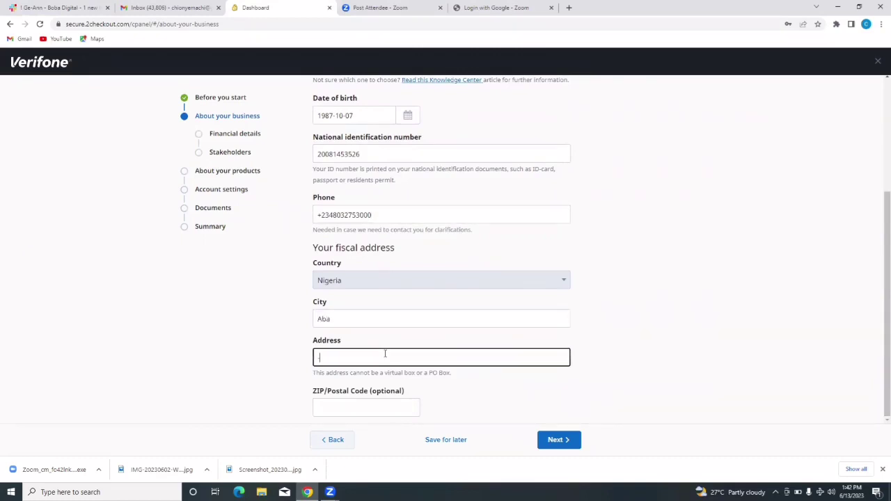
pyautogui.click(382, 402)
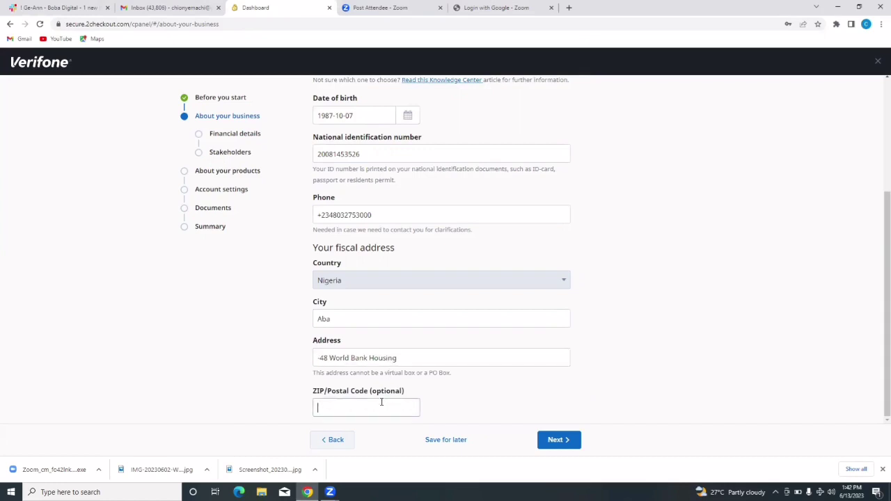
pyautogui.write('4')
pyautogui.write('52')
pyautogui.write('00')
pyautogui.write('021')
pyautogui.write('1')
# Advance to About your products and answer Yes for prior online transactions.
pyautogui.click(557, 440)
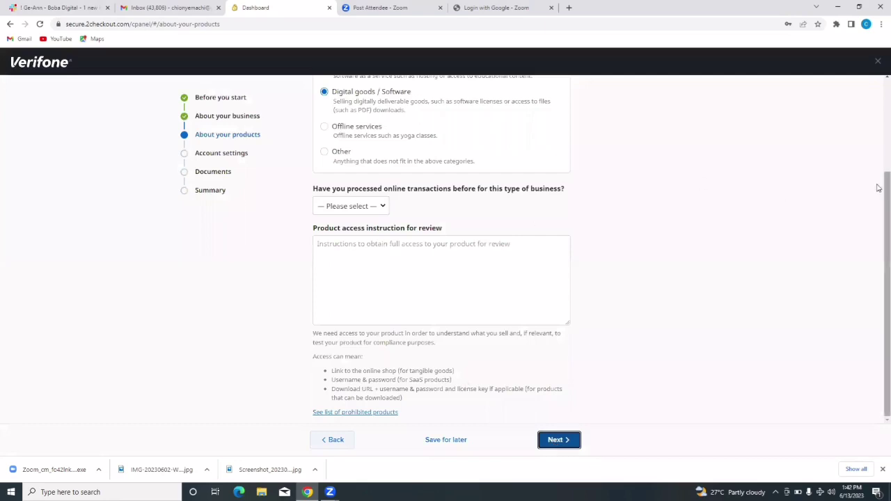
pyautogui.moveTo(879, 189); pyautogui.dragTo(878, 103)
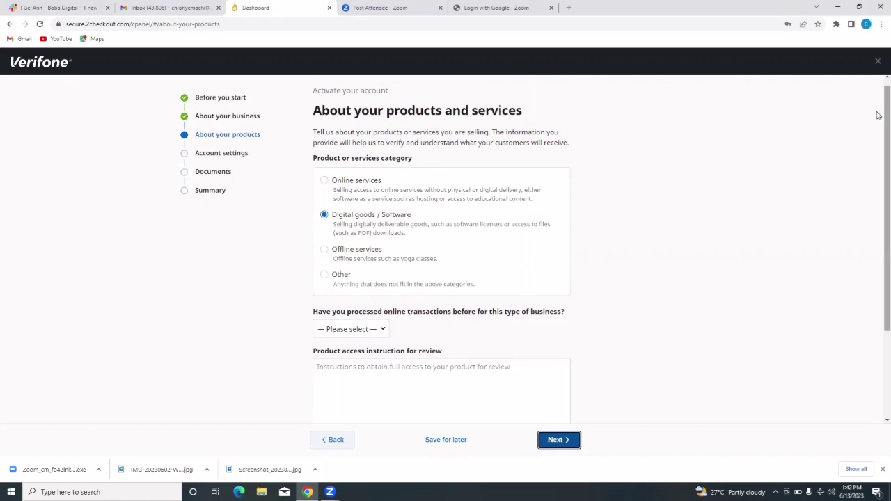
pyautogui.moveTo(878, 112); pyautogui.dragTo(878, 158)
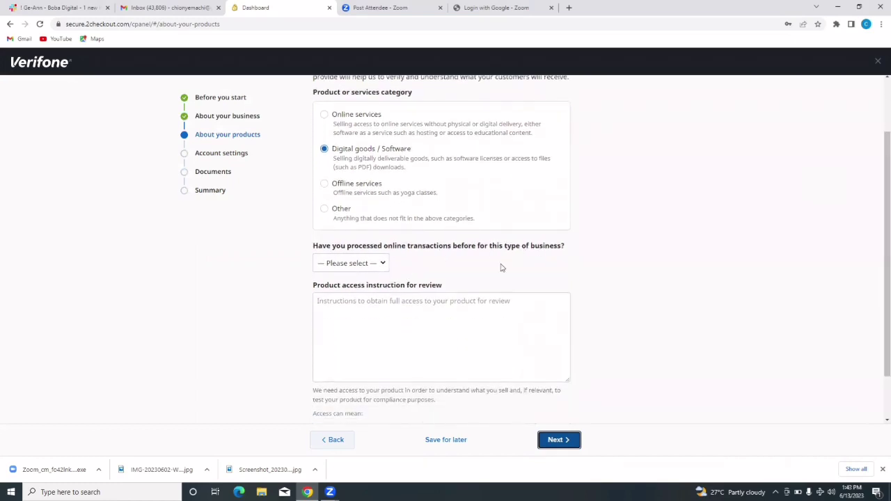
pyautogui.click(380, 262)
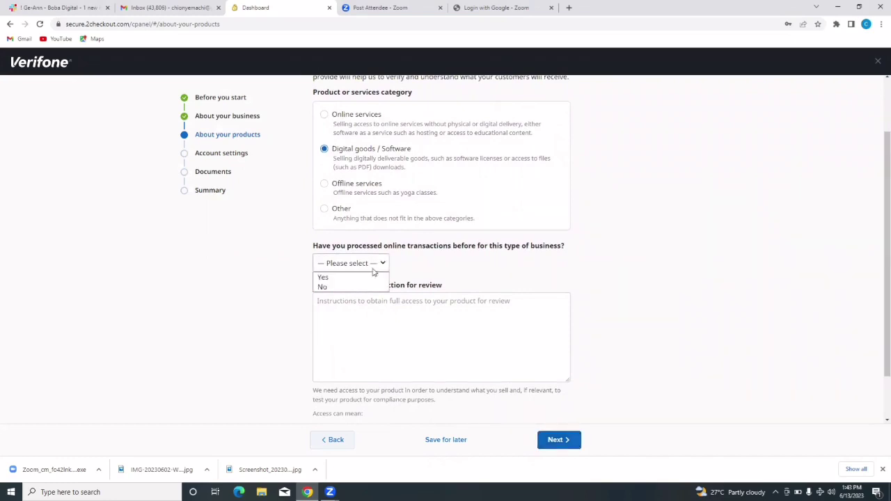
pyautogui.click(352, 277)
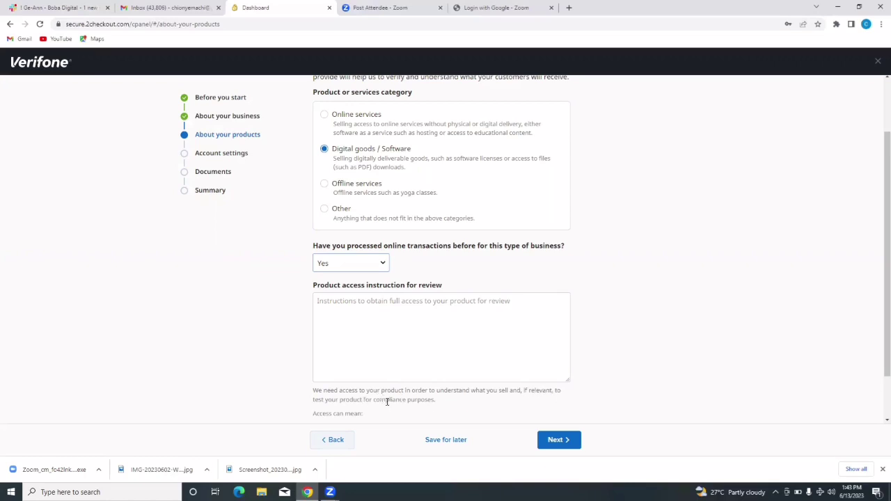
pyautogui.click(374, 332)
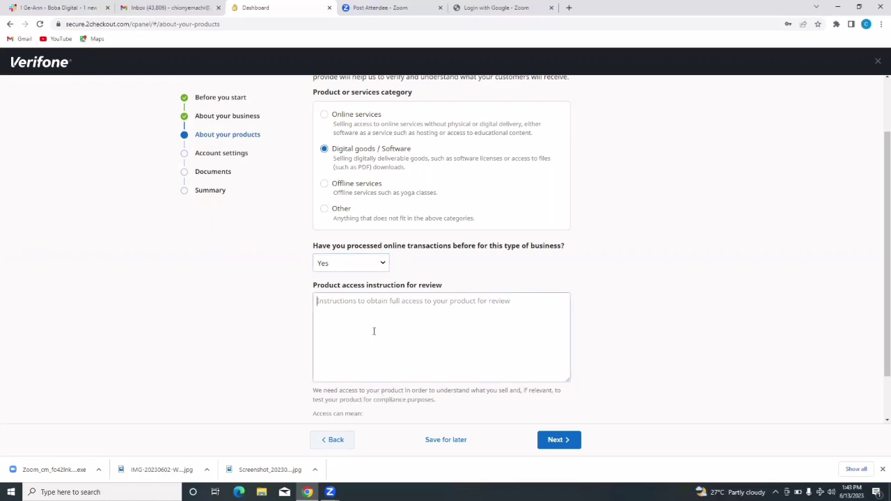
pyautogui.write('w')
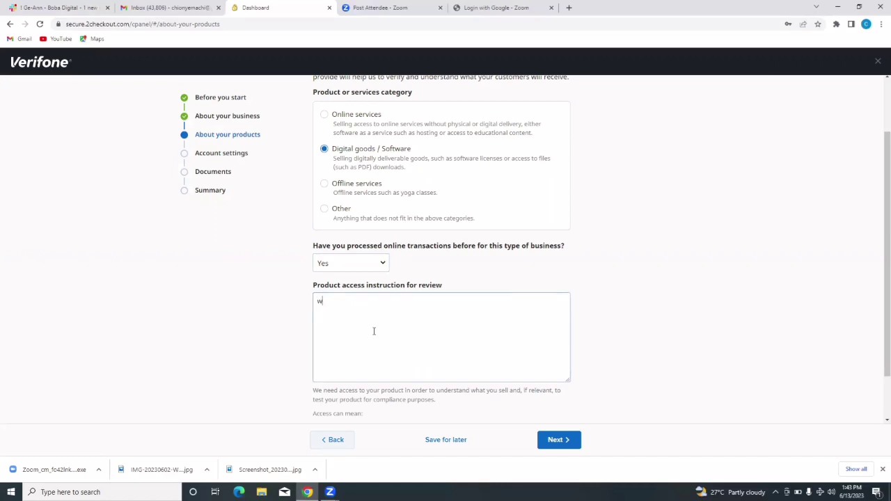
pyautogui.write('ww.remandabizacademy.com/eboo')
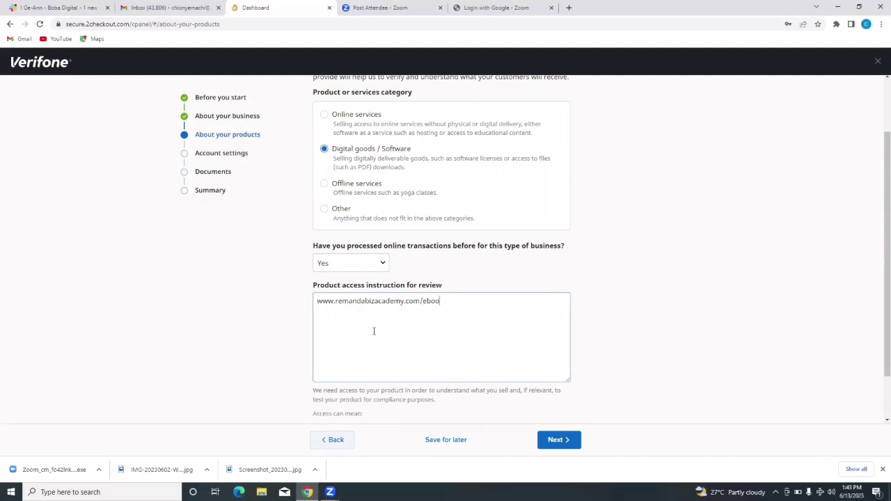
pyautogui.write('kprofit/')
# Continue to Account settings and choose Payoneer payout with USD currency.
pyautogui.click(552, 441)
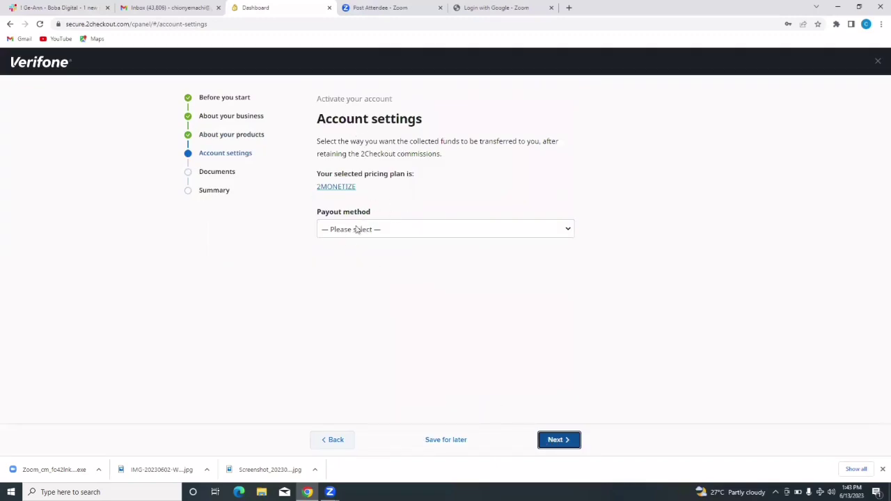
pyautogui.click(569, 231)
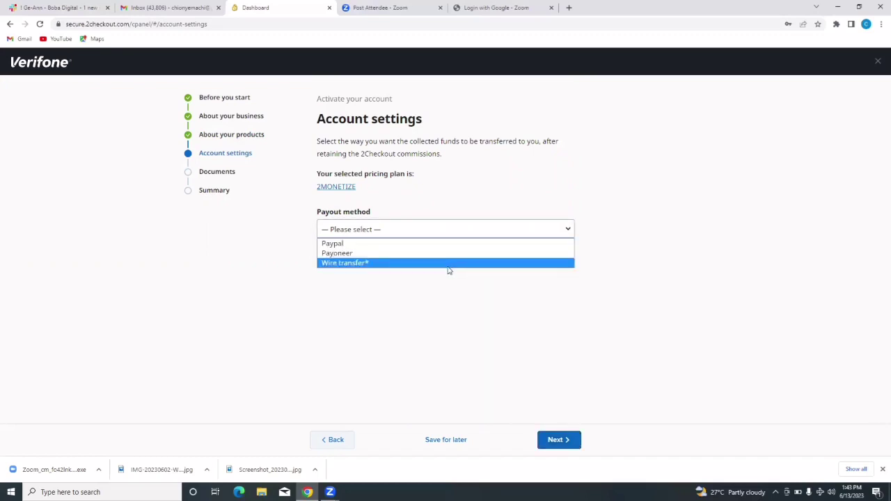
pyautogui.click(449, 253)
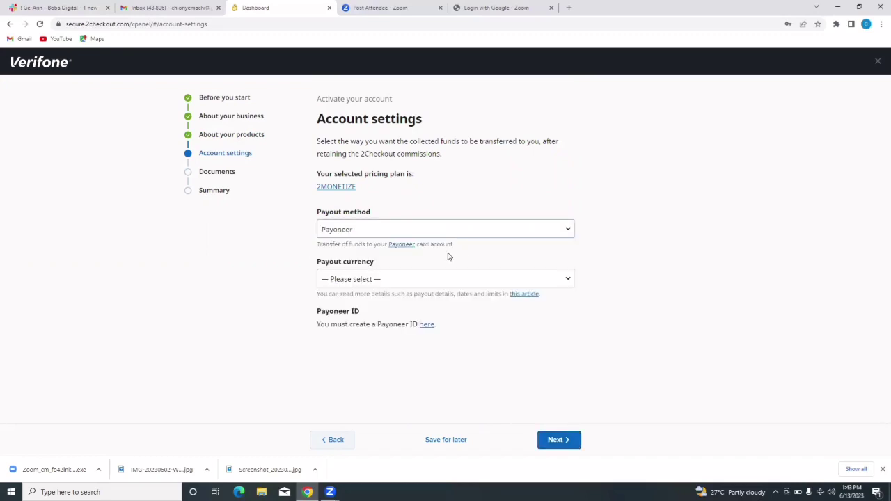
pyautogui.click(568, 232)
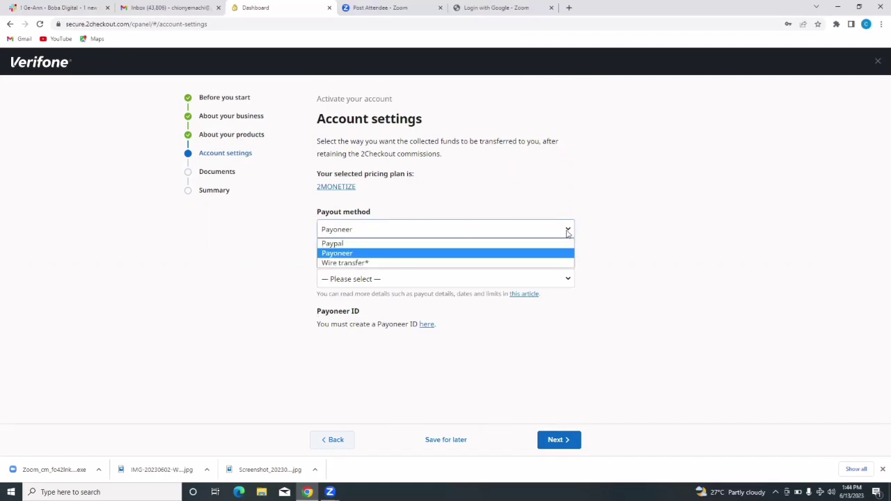
pyautogui.click(498, 255)
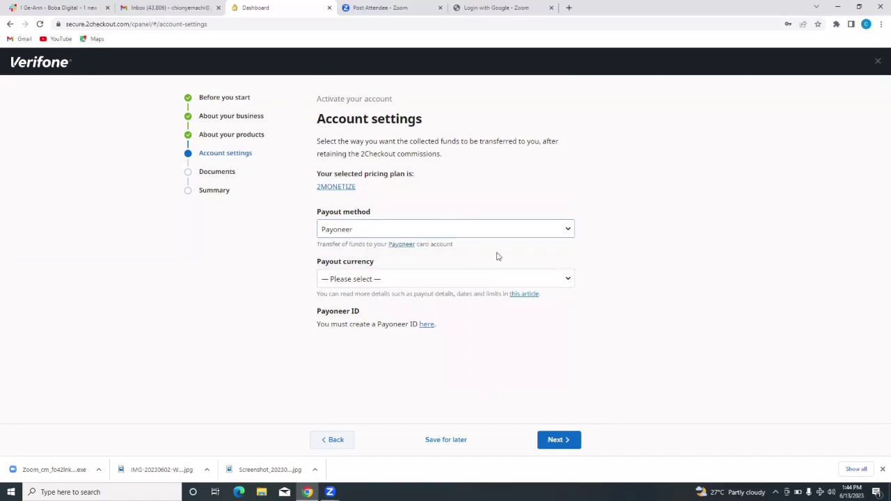
pyautogui.click(568, 280)
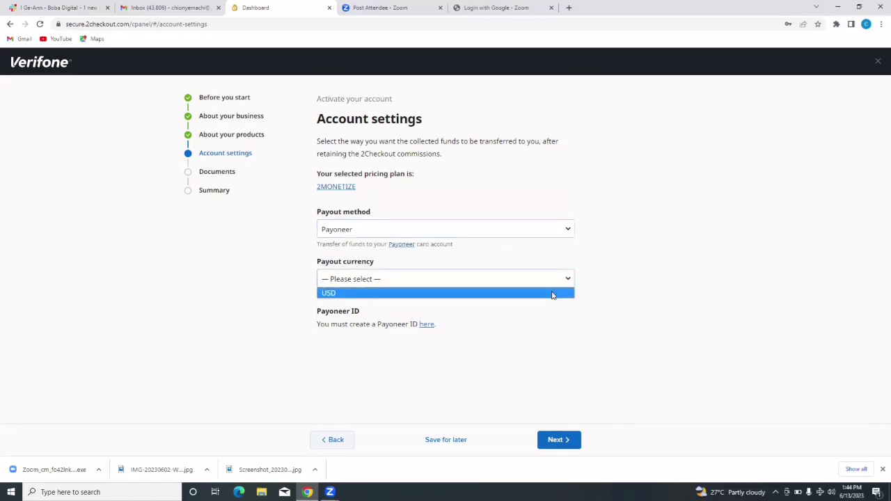
pyautogui.click(553, 295)
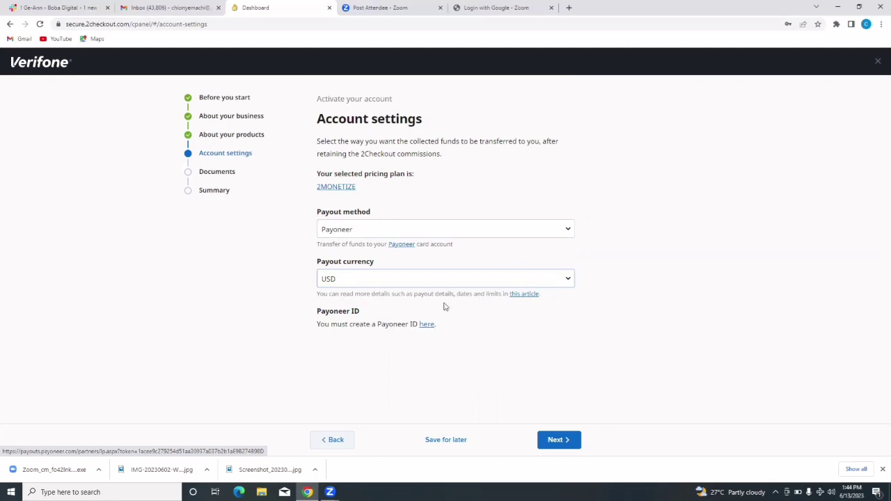
# Try Wire transfer and PayPal as payout methods, then revert to Payoneer.
pyautogui.click(568, 230)
pyautogui.click(536, 265)
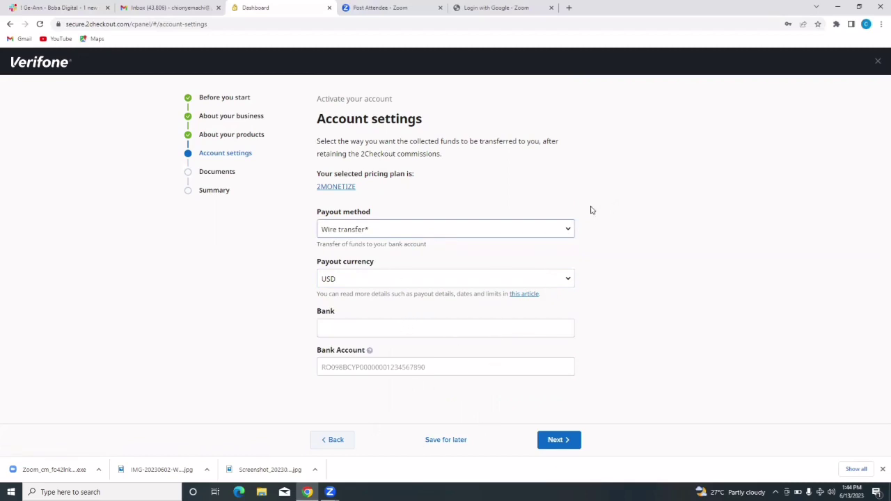
pyautogui.click(569, 230)
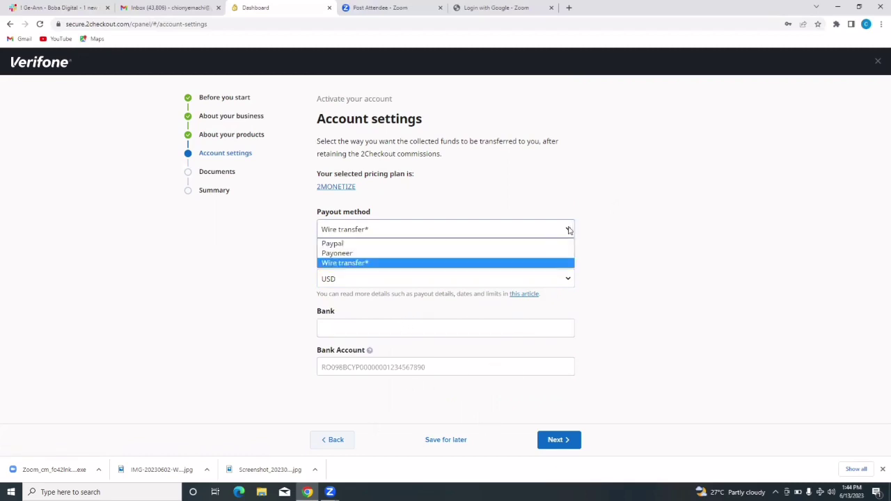
pyautogui.click(533, 244)
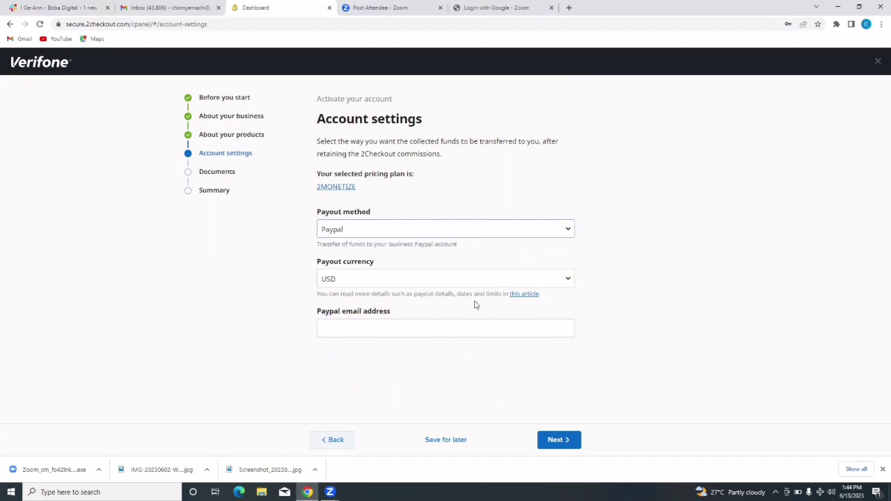
pyautogui.click(569, 232)
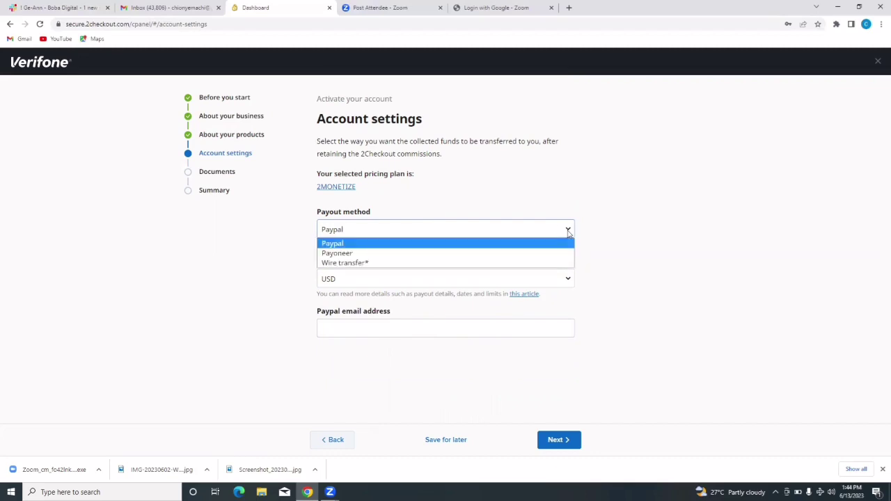
pyautogui.click(543, 253)
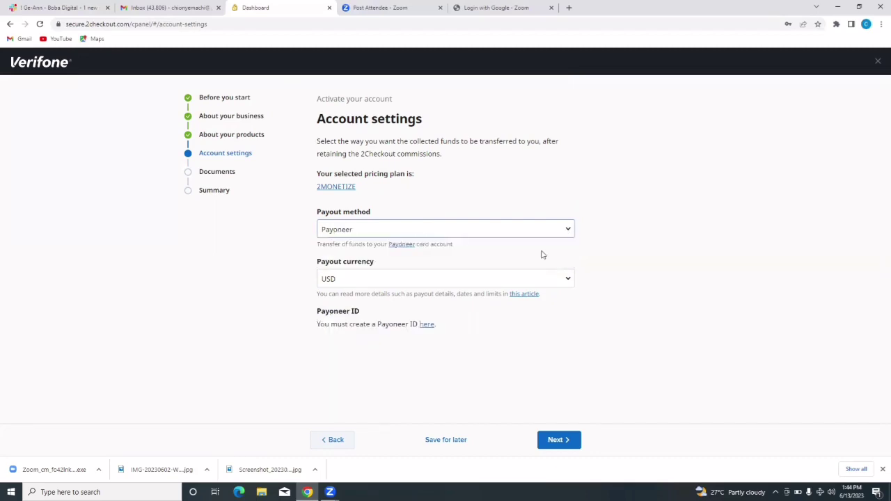
# Sign in to the existing Payoneer account, verify with the code, and return to 2Checkout.
pyautogui.click(426, 325)
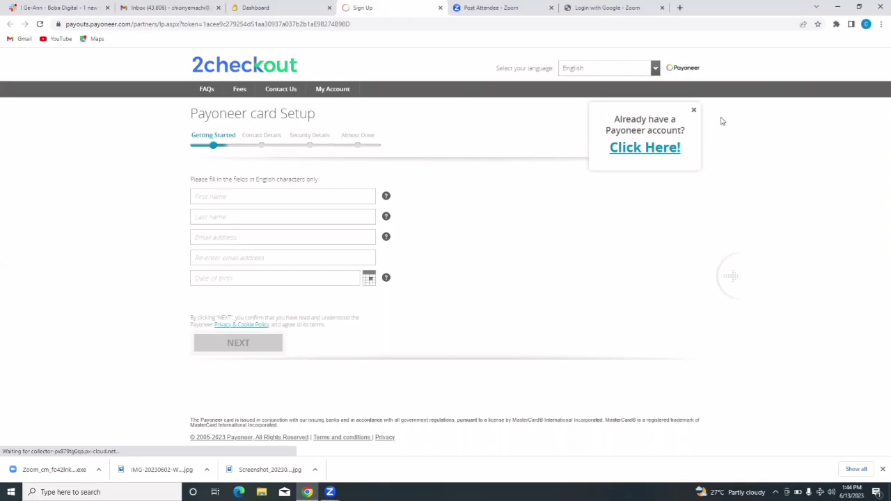
pyautogui.click(655, 153)
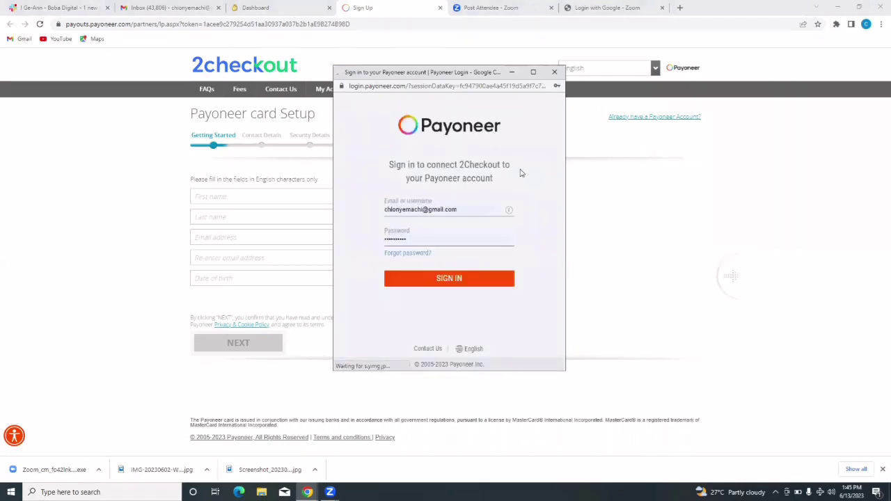
pyautogui.click(454, 287)
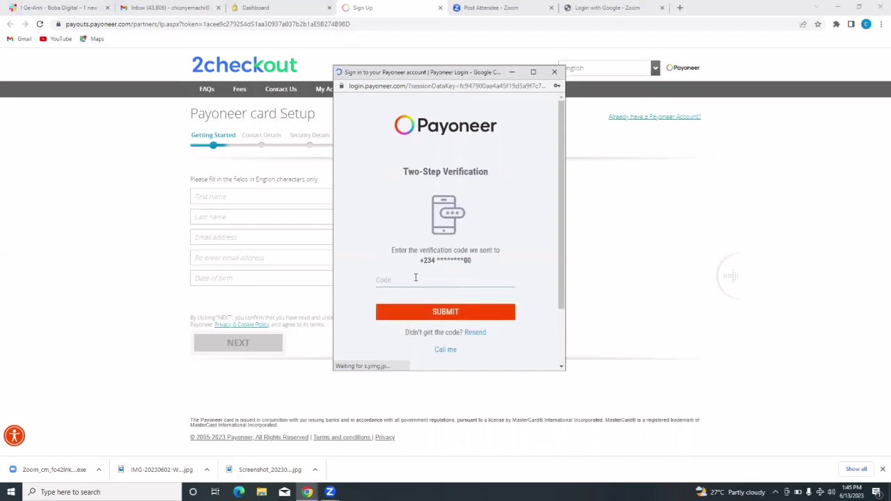
pyautogui.click(428, 319)
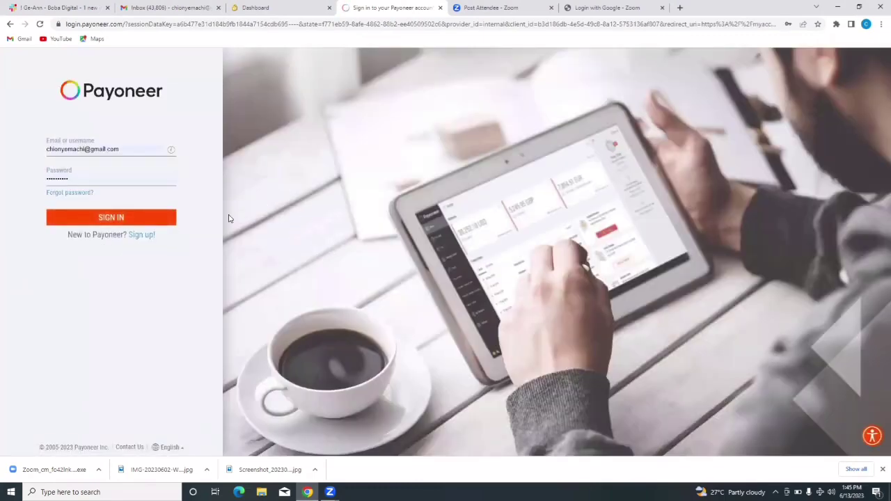
pyautogui.hotkey('ctrl', 'shift', 'Tab')
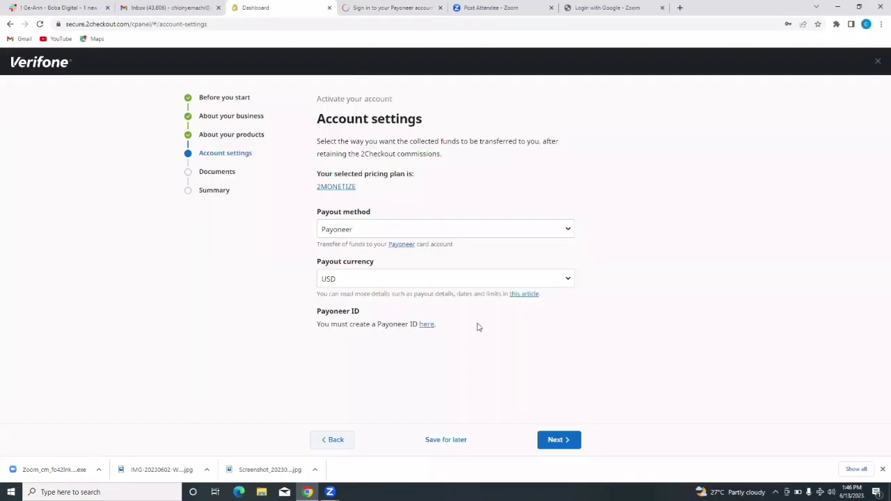
pyautogui.click(563, 441)
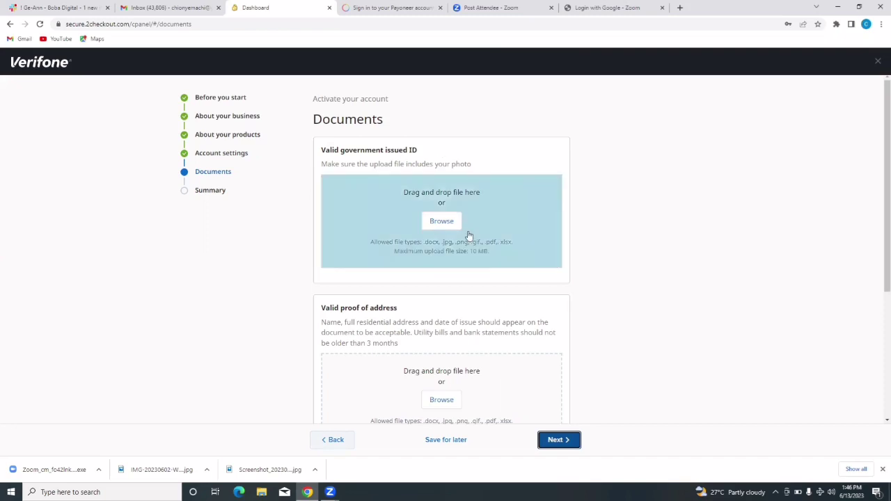
pyautogui.click(441, 227)
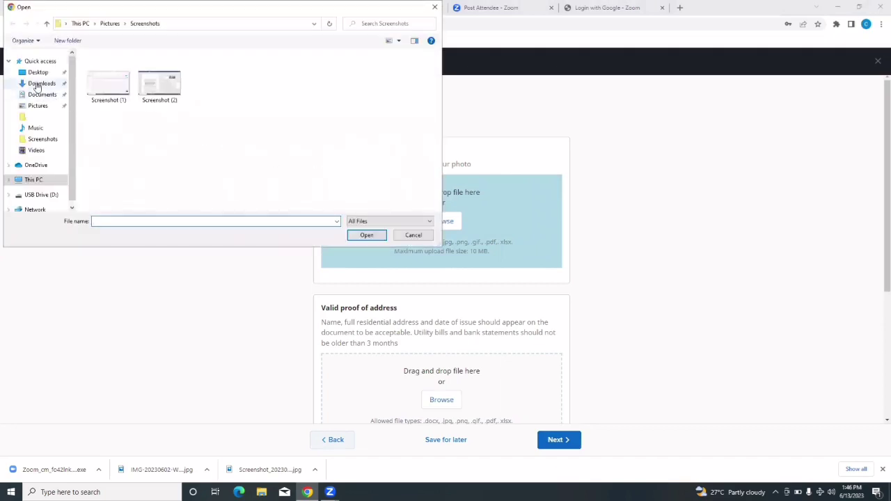
pyautogui.click(38, 84)
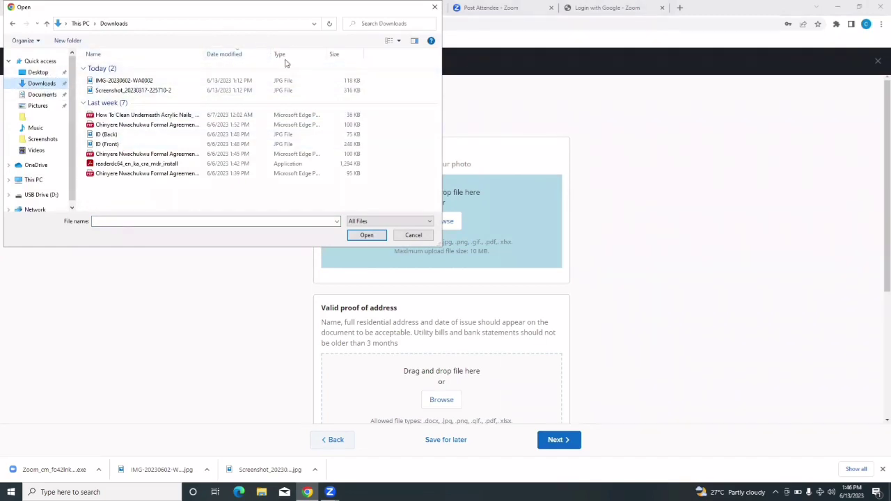
pyautogui.click(399, 41)
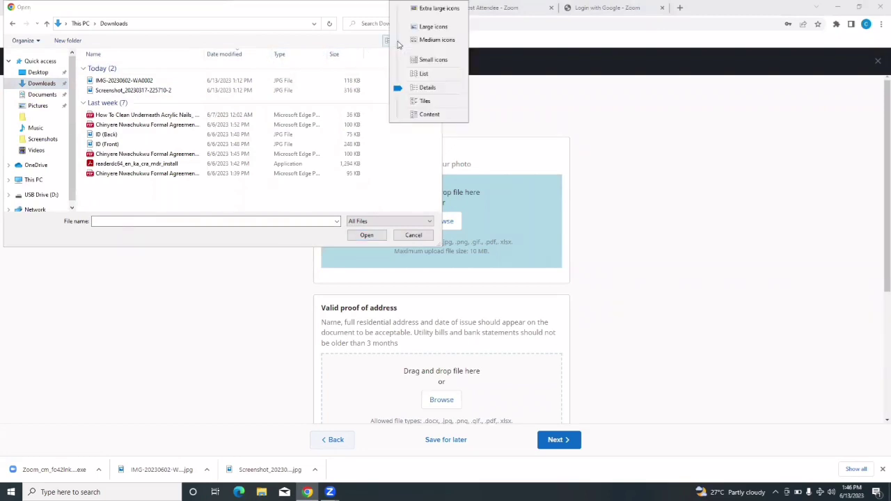
pyautogui.click(431, 58)
pyautogui.click(365, 235)
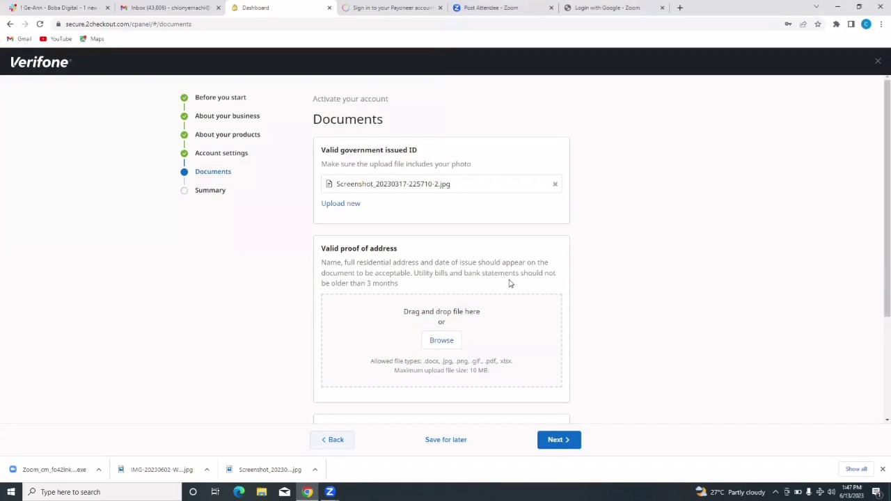
# Upload IMG-20230602-WA0002.jpg as proof of address and continue to Summary.
pyautogui.click(451, 343)
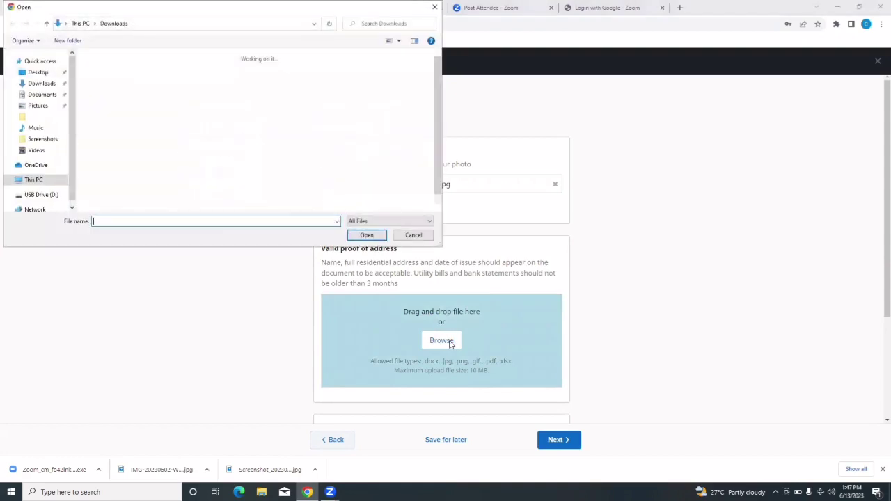
pyautogui.click(111, 98)
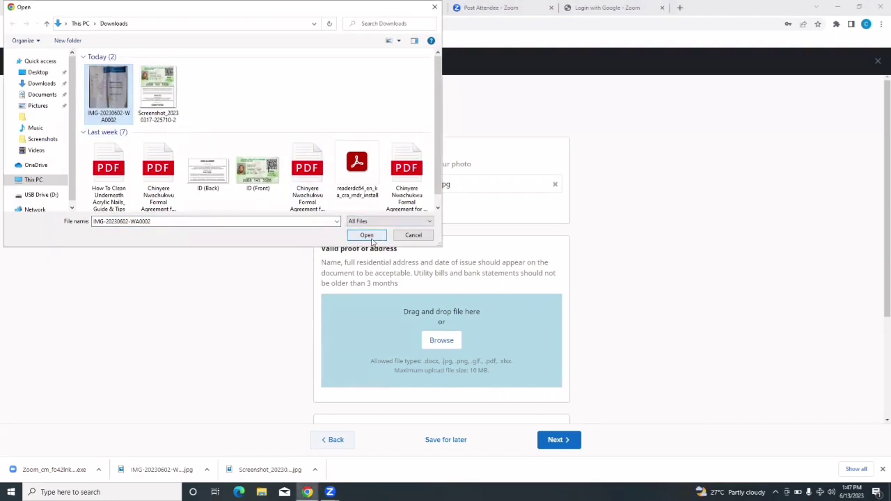
pyautogui.click(367, 235)
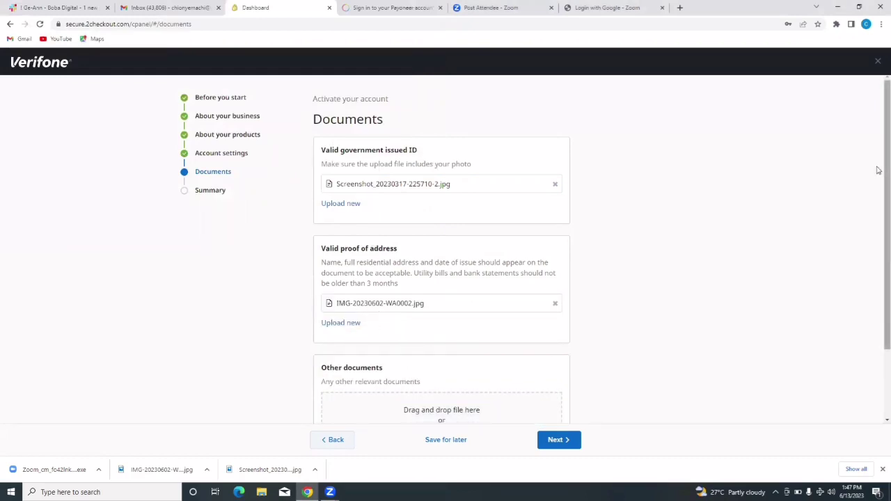
pyautogui.scroll(-2, 879, 181)
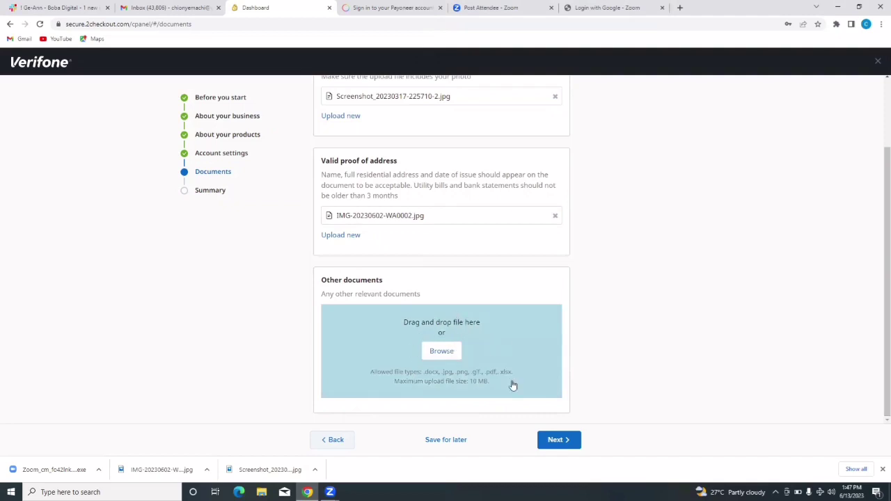
pyautogui.click(557, 442)
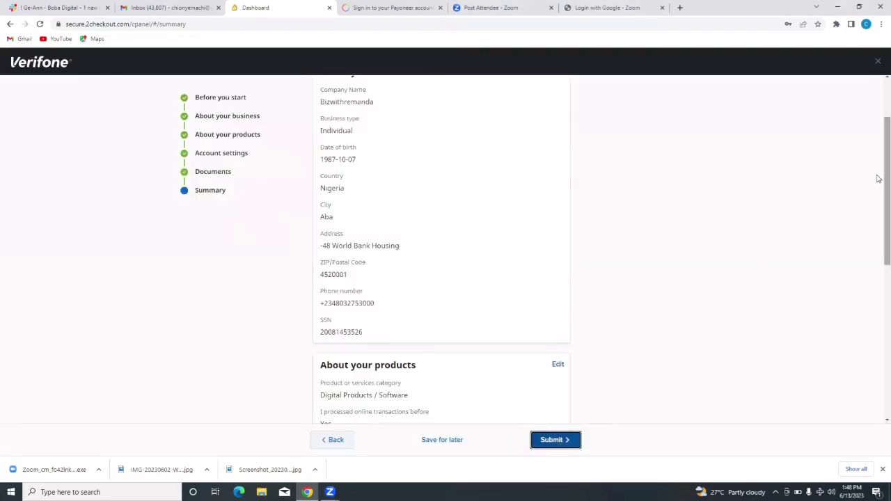
# Review the Summary page, submit the application, and finish on the Thank you page.
pyautogui.scroll(2, 879, 179)
pyautogui.scroll(-2, 879, 157)
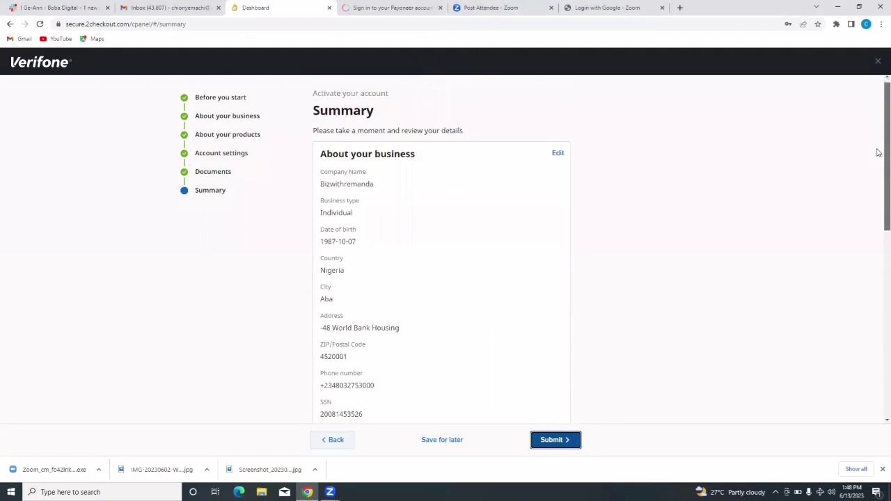
pyautogui.moveTo(879, 191); pyautogui.dragTo(880, 369)
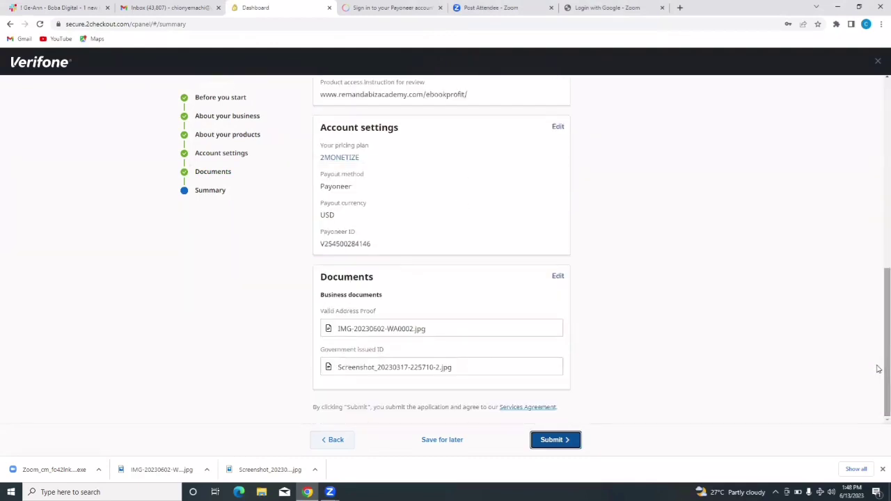
pyautogui.click(553, 442)
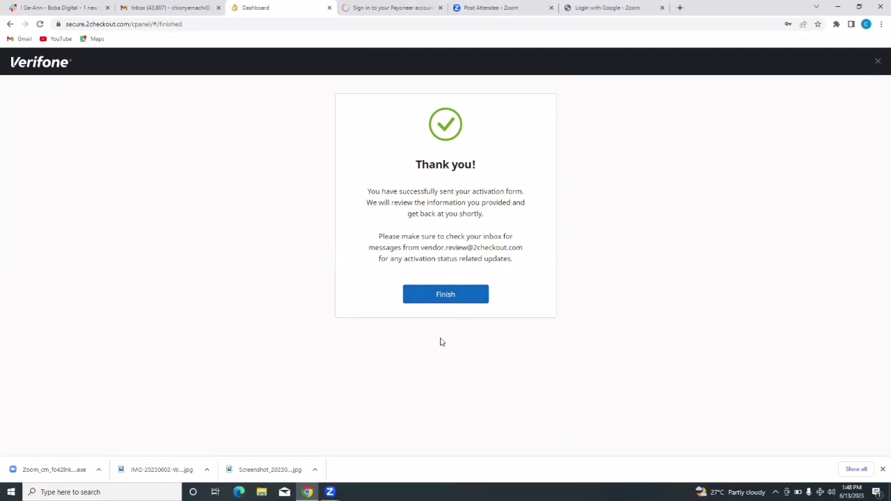
pyautogui.click(445, 298)
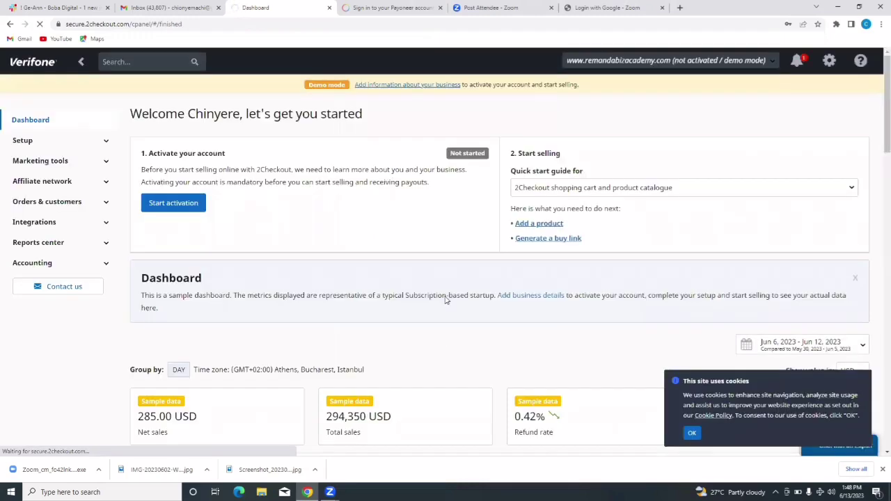